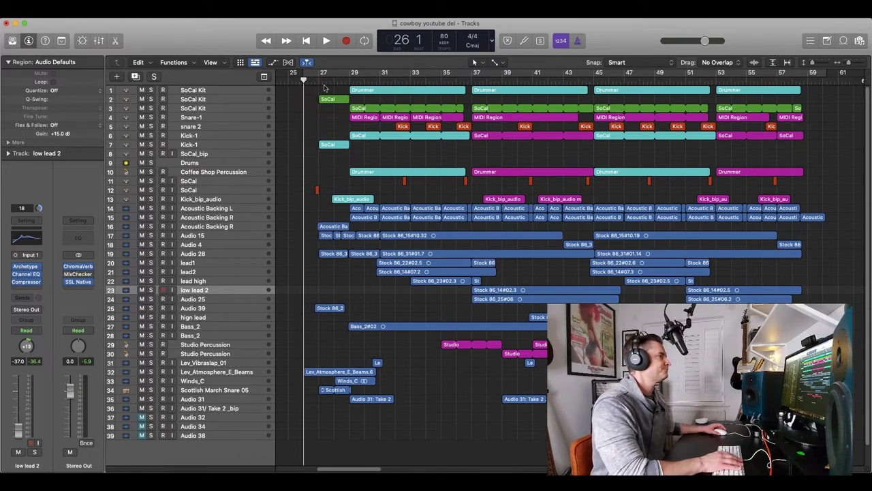
Select the SoCal Kit and Snare-1 tracks and place the playhead at bar 27
{"action": "left_click", "coordinate": [223, 90]}
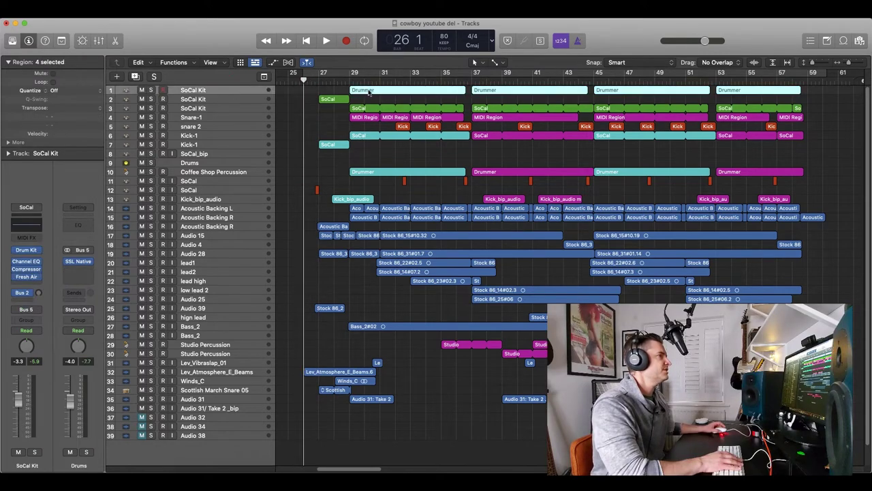
{"action": "left_click_drag", "start_coordinate": [812, 64], "coordinate": [784, 102]}
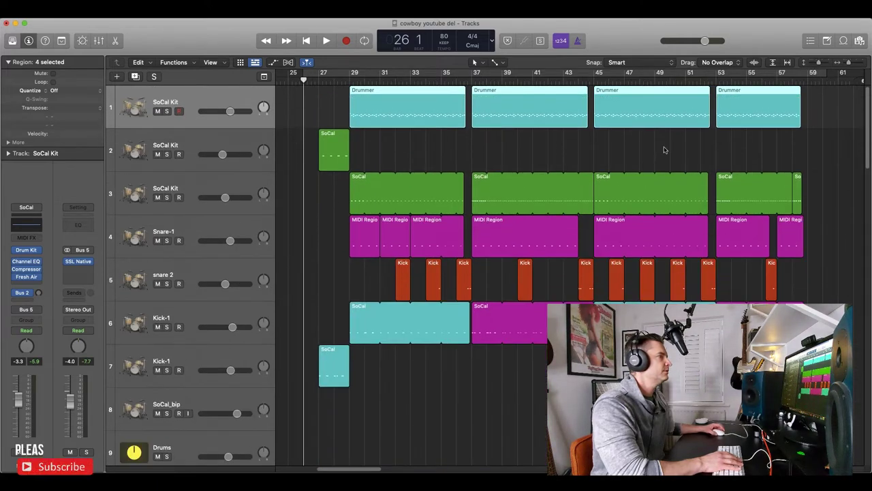
{"action": "left_click", "coordinate": [232, 228]}
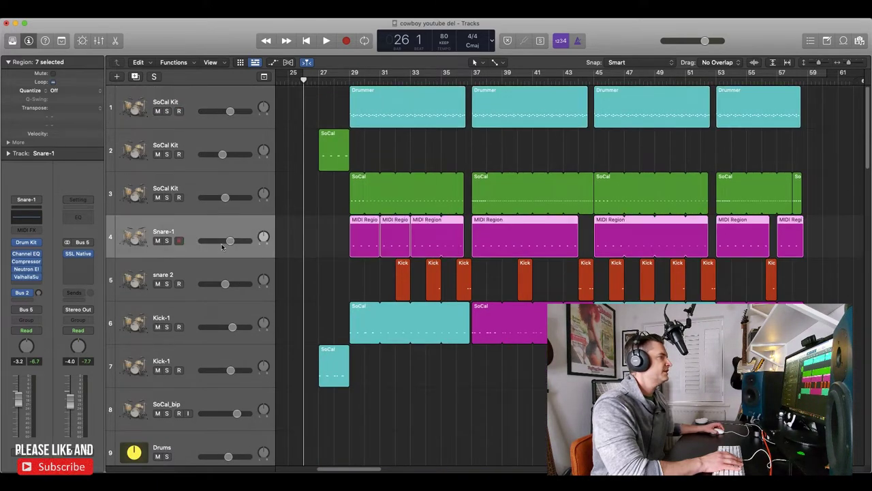
{"action": "left_click", "coordinate": [346, 79]}
{"action": "left_click", "coordinate": [317, 82]}
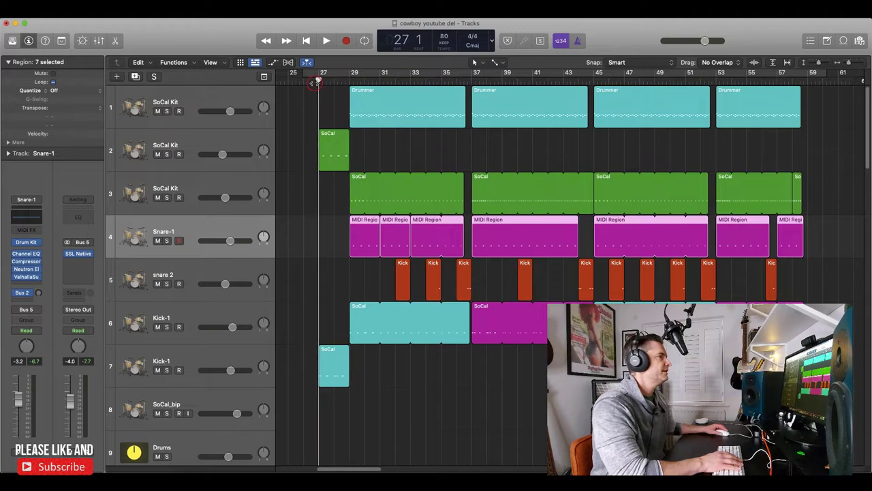
{"action": "left_click_drag", "start_coordinate": [818, 62], "coordinate": [814, 66]}
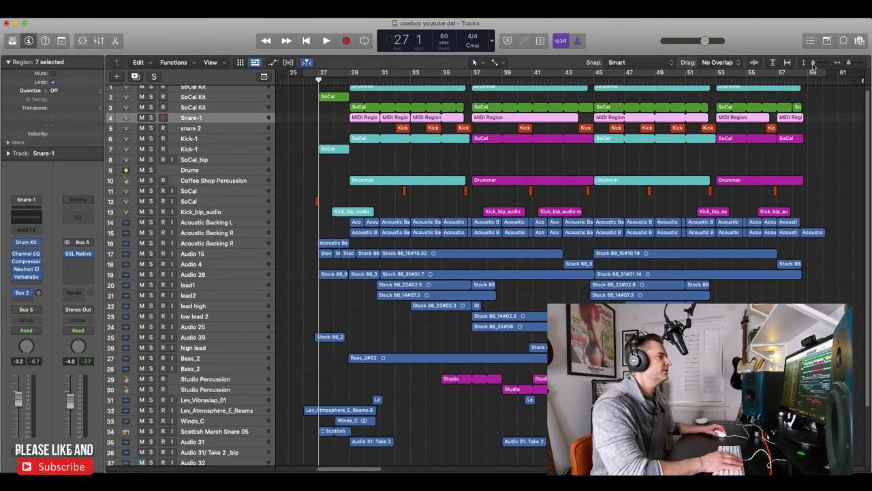
Play the arrangement from bar 27, stop near bar 37, and select the first SoCal Kit track
{"action": "key", "text": "space"}
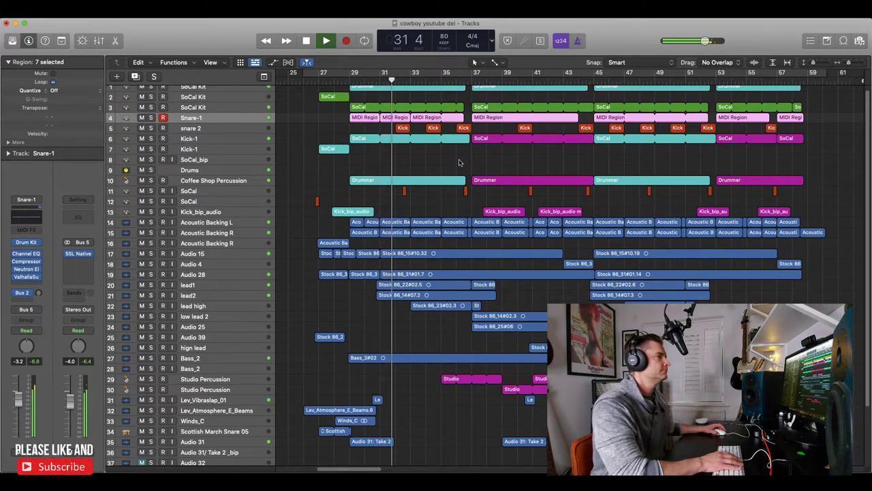
{"action": "scroll", "coordinate": [459, 162], "scroll_direction": "up", "scroll_amount": 1}
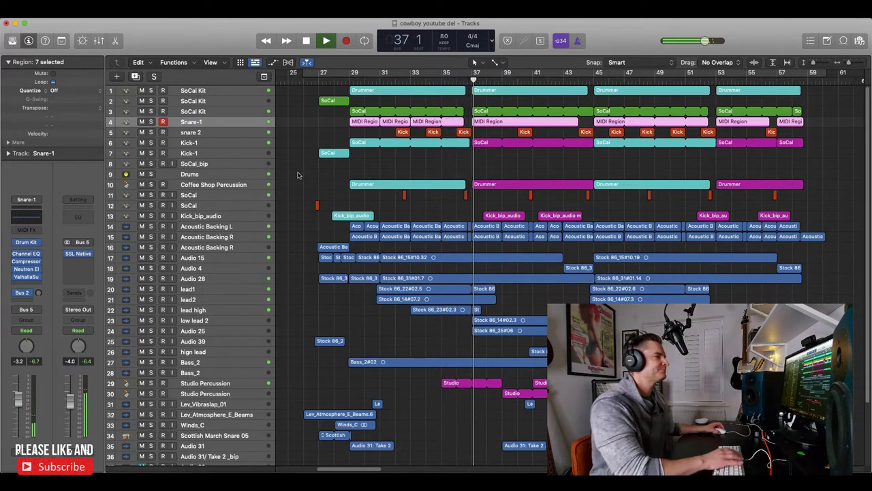
{"action": "key", "text": "space"}
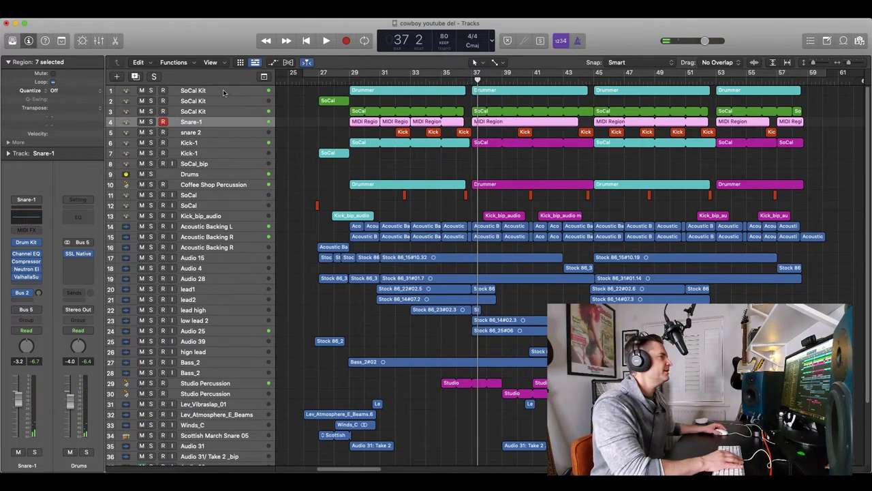
{"action": "left_click", "coordinate": [226, 93]}
Solo the SoCal Kit, Snare-1, snare 2 and Kick-1 drum tracks
{"action": "left_click", "coordinate": [151, 90]}
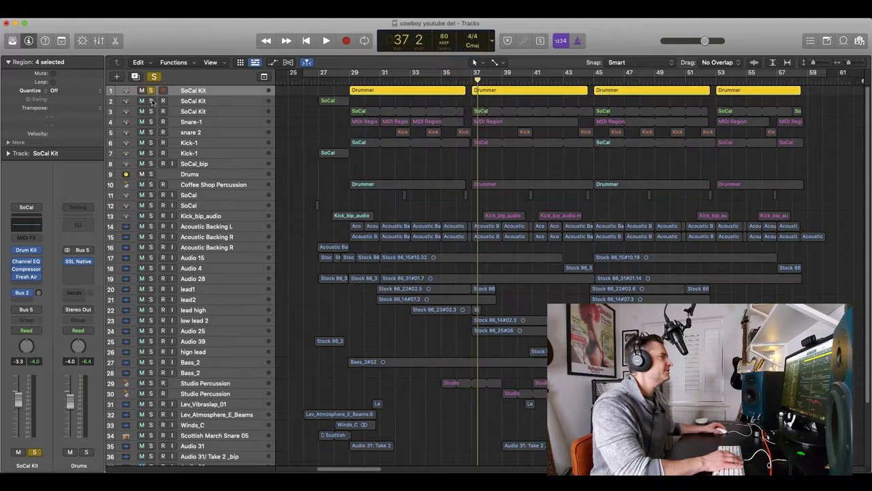
{"action": "left_click", "coordinate": [151, 111]}
{"action": "left_click", "coordinate": [150, 121]}
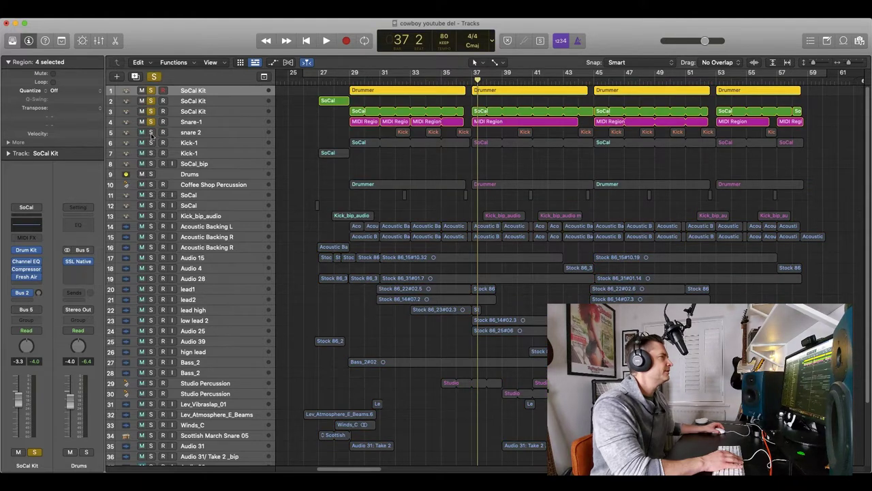
{"action": "left_click", "coordinate": [151, 132]}
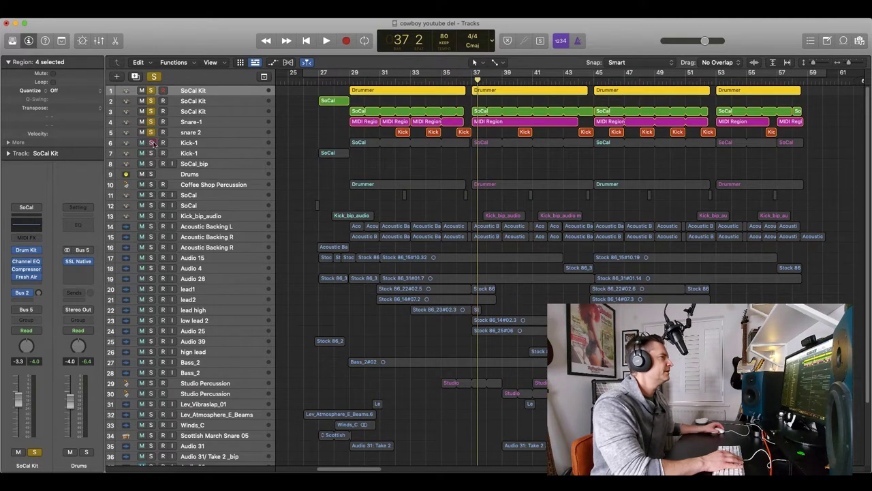
{"action": "left_click", "coordinate": [151, 143]}
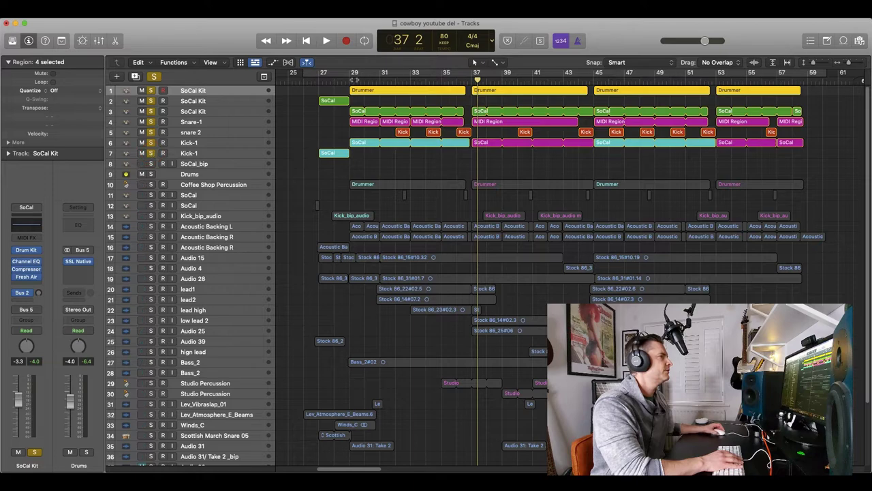
Play the soloed drums from bar 29, briefly toggling the third SoCal Kit solo off and on
{"action": "left_click", "coordinate": [350, 80]}
{"action": "key", "text": "space"}
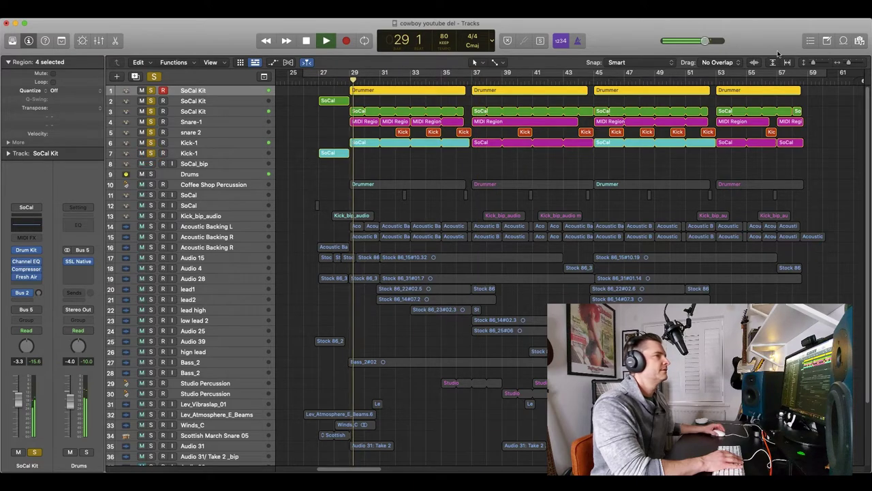
{"action": "left_click_drag", "start_coordinate": [813, 62], "coordinate": [819, 73]}
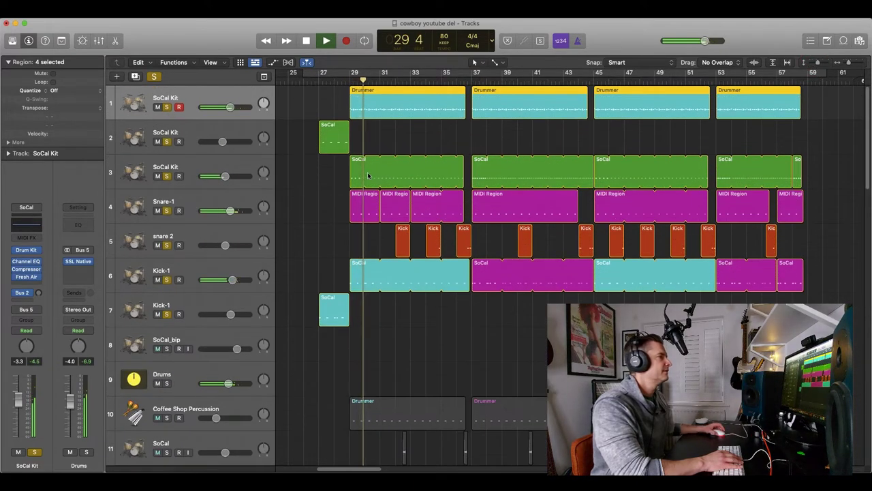
{"action": "left_click", "coordinate": [167, 176]}
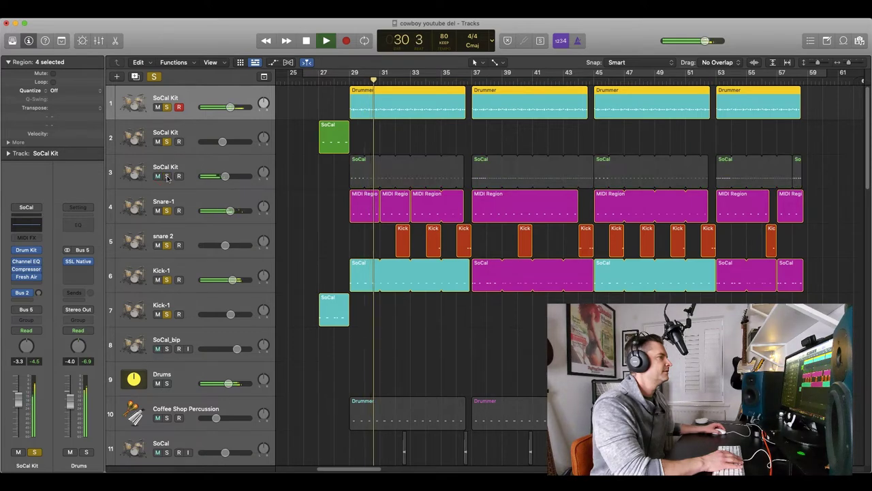
{"action": "left_click", "coordinate": [167, 176]}
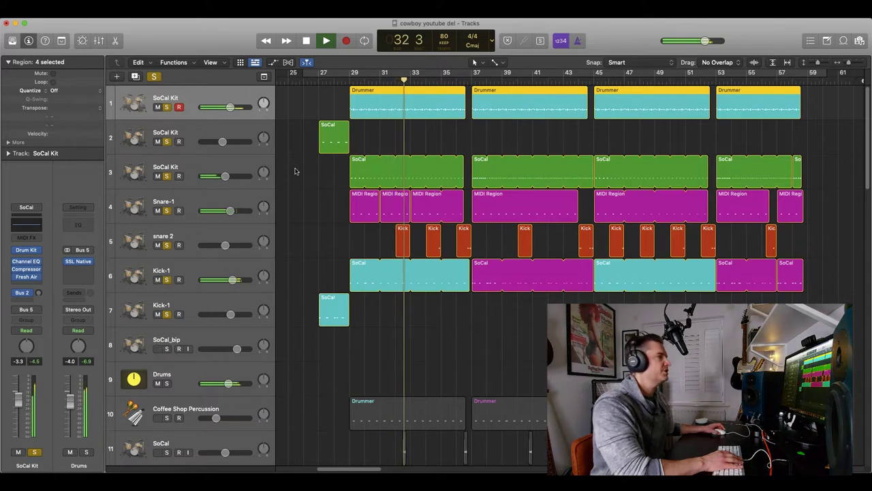
Select Snare-1 and open its Neutron Elements plug-in
{"action": "left_click", "coordinate": [245, 164]}
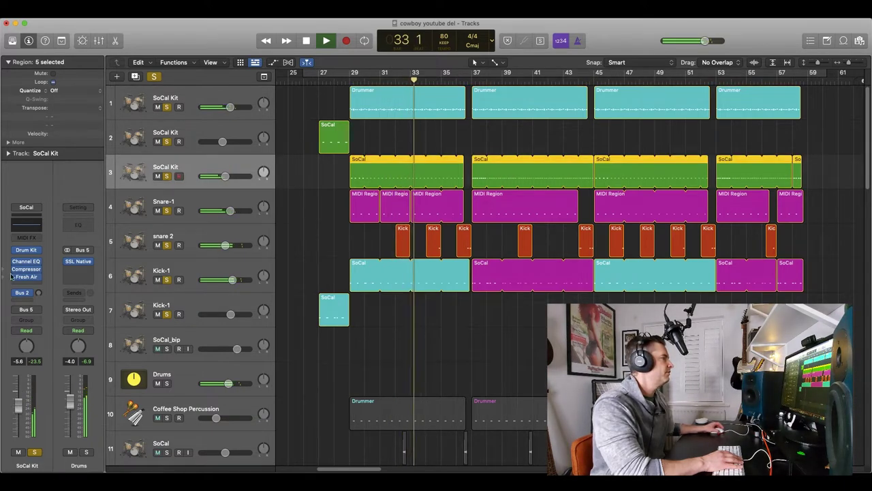
{"action": "left_click", "coordinate": [201, 167]}
{"action": "left_click", "coordinate": [212, 203]}
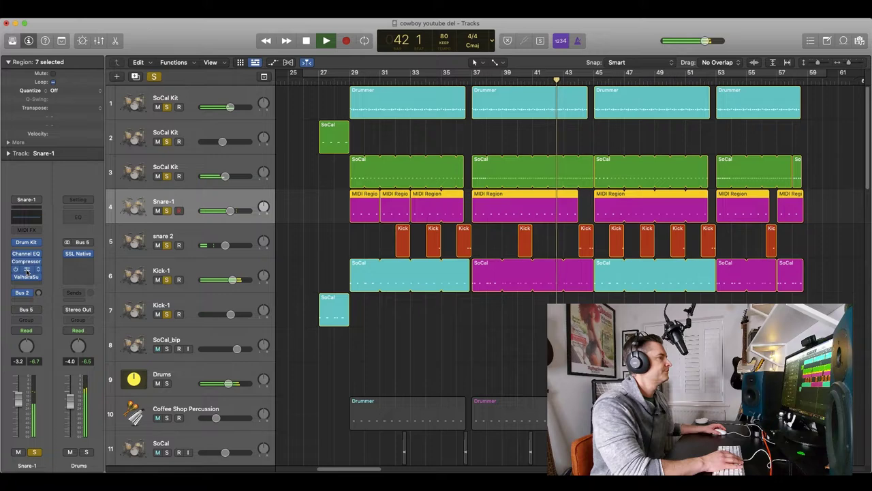
{"action": "left_click", "coordinate": [26, 270]}
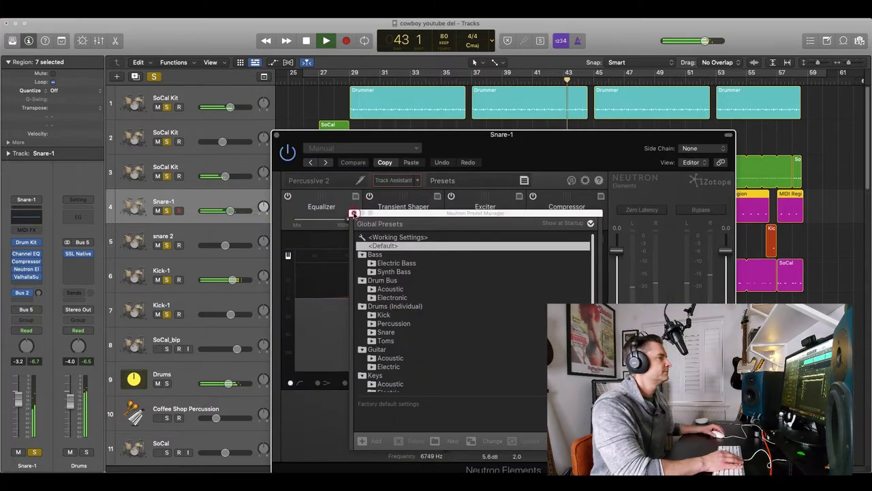
{"action": "left_click", "coordinate": [354, 214]}
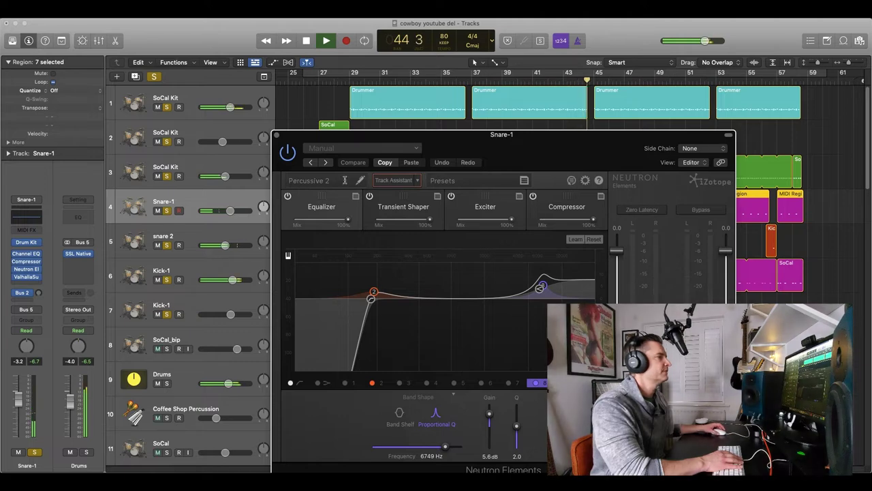
{"action": "left_click", "coordinate": [278, 135]}
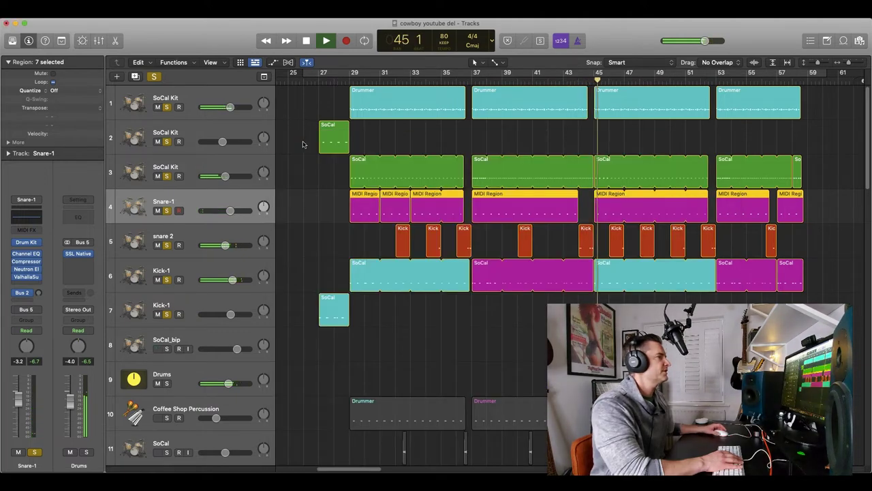
{"action": "left_click", "coordinate": [204, 102]}
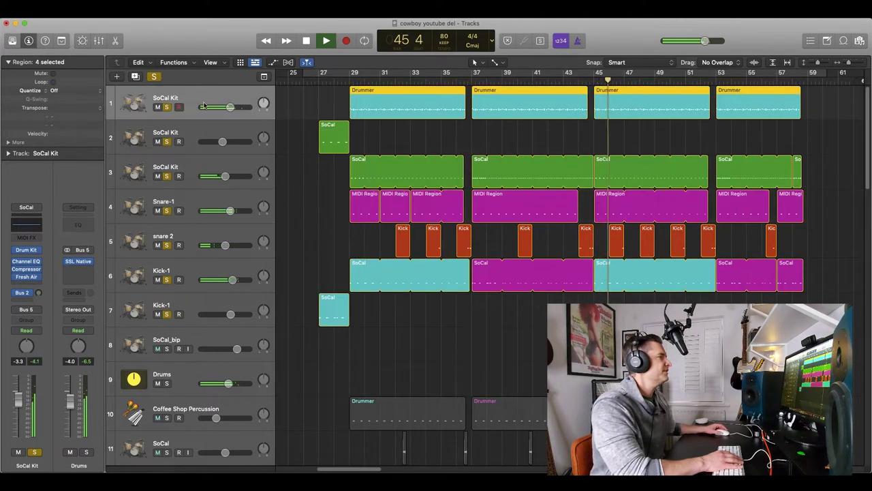
{"action": "left_click", "coordinate": [193, 139]}
{"action": "left_click", "coordinate": [188, 203]}
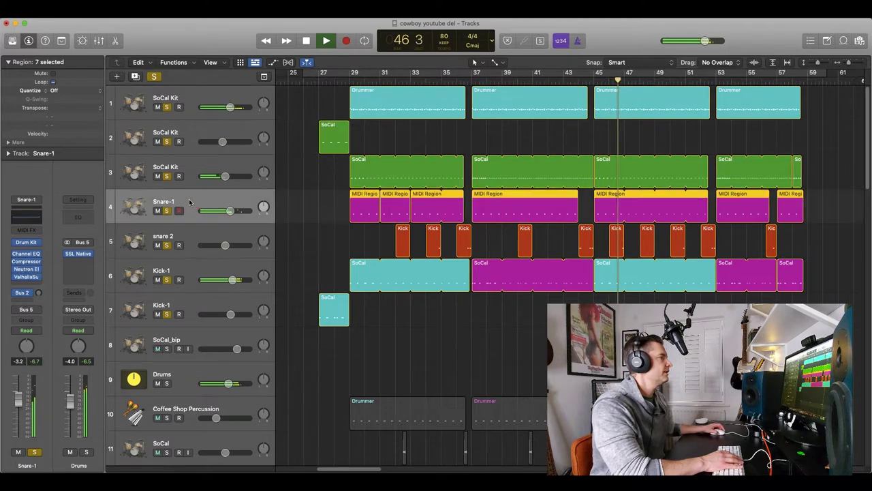
{"action": "left_click", "coordinate": [151, 249]}
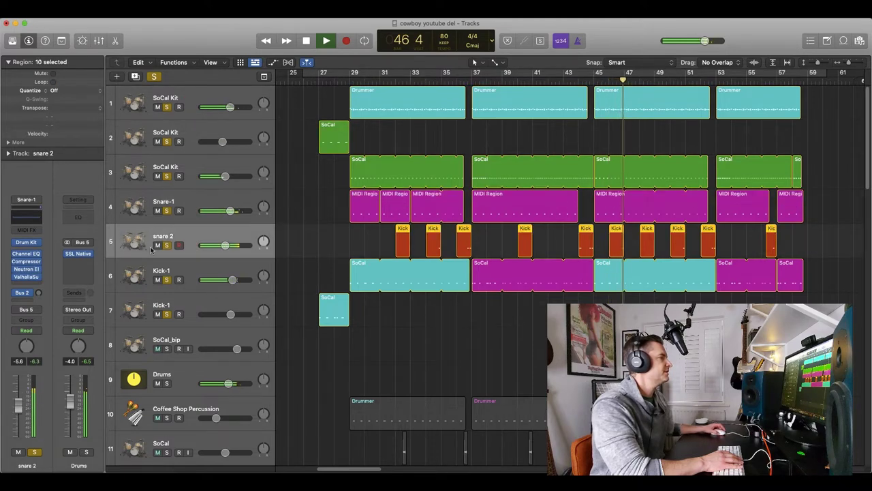
{"action": "left_click", "coordinate": [27, 278]}
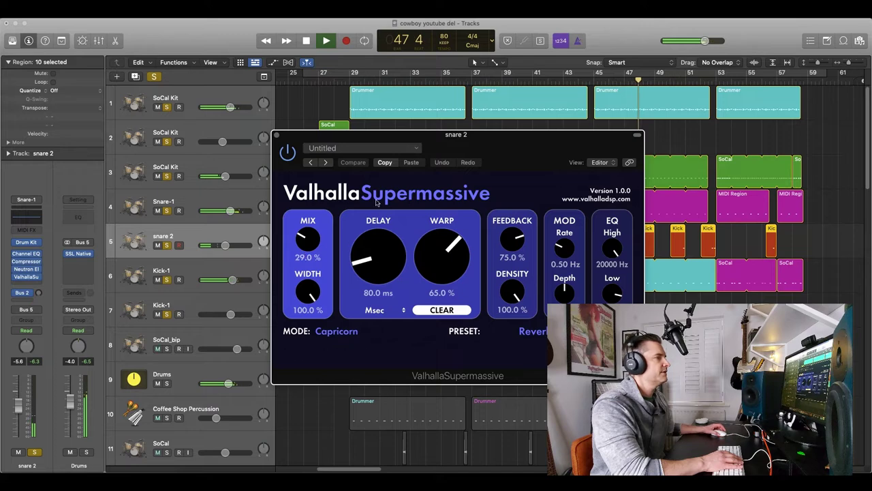
{"action": "left_click", "coordinate": [276, 134]}
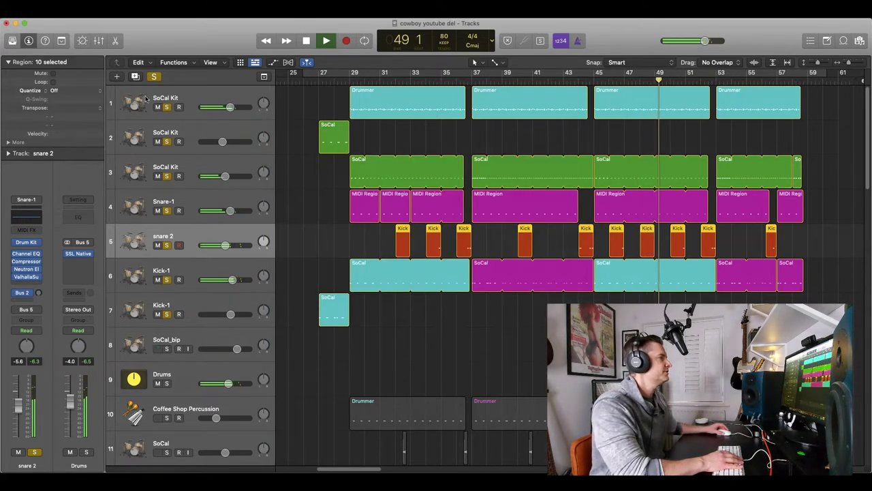
{"action": "scroll", "coordinate": [307, 163], "scroll_direction": "down", "scroll_amount": 3}
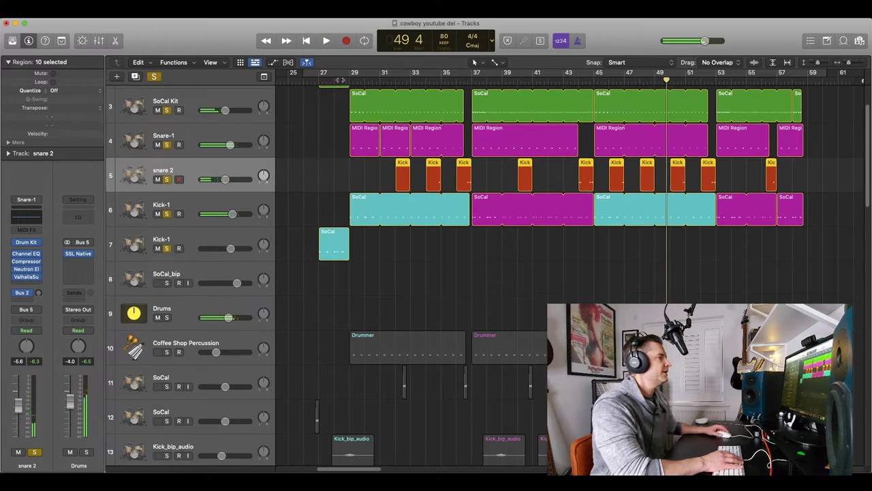
Clear all solos and shrink the track rows to show every track
{"action": "left_click", "coordinate": [335, 80]}
{"action": "left_click", "coordinate": [155, 77]}
{"action": "scroll", "coordinate": [304, 184], "scroll_direction": "left", "scroll_amount": 5}
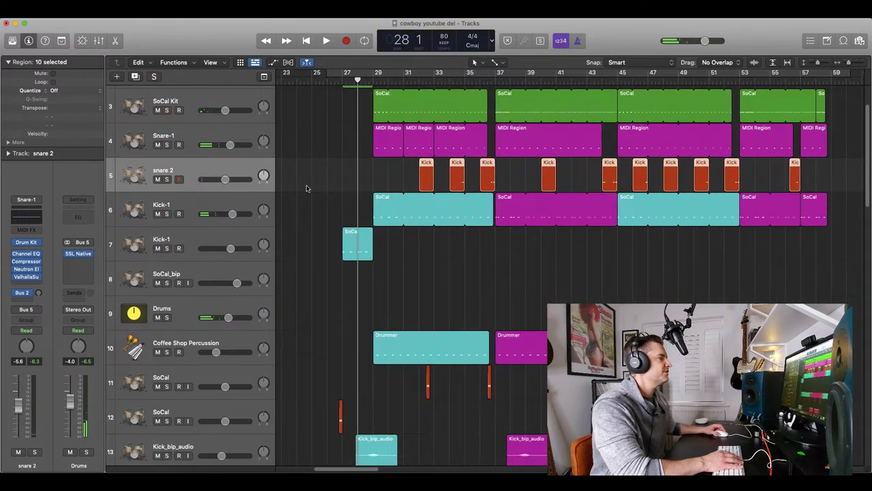
{"action": "left_click_drag", "start_coordinate": [820, 62], "coordinate": [816, 66]}
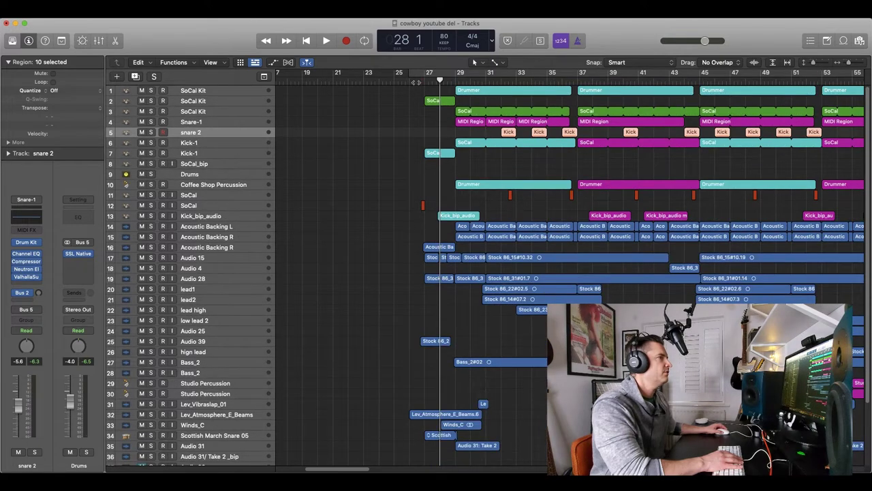
Play from bar 26 through the Lev_Atmosphere_E_Beams and effect tracks, stopping at bar 28
{"action": "left_click", "coordinate": [409, 79]}
{"action": "scroll", "coordinate": [385, 309], "scroll_direction": "down", "scroll_amount": 4}
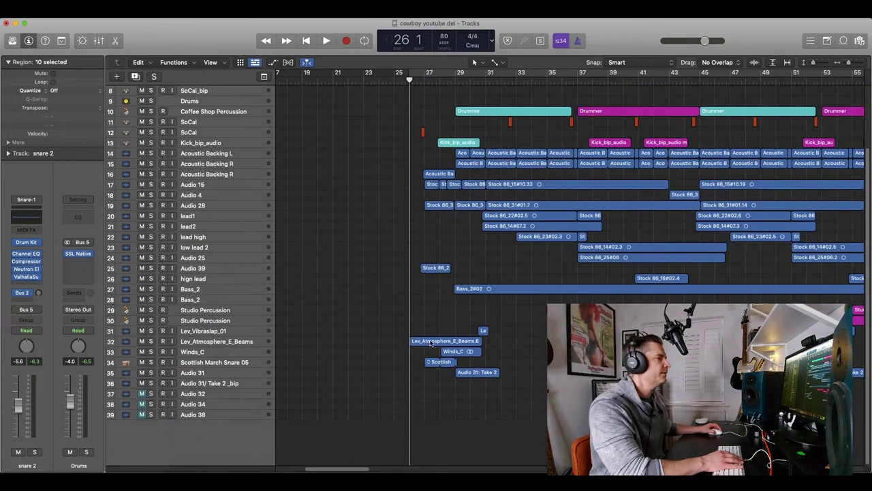
{"action": "left_click", "coordinate": [426, 343]}
{"action": "key", "text": "space"}
{"action": "left_click_drag", "start_coordinate": [813, 64], "coordinate": [820, 63]}
{"action": "scroll", "coordinate": [528, 294], "scroll_direction": "down", "scroll_amount": 3}
{"action": "scroll", "coordinate": [528, 293], "scroll_direction": "up", "scroll_amount": 4}
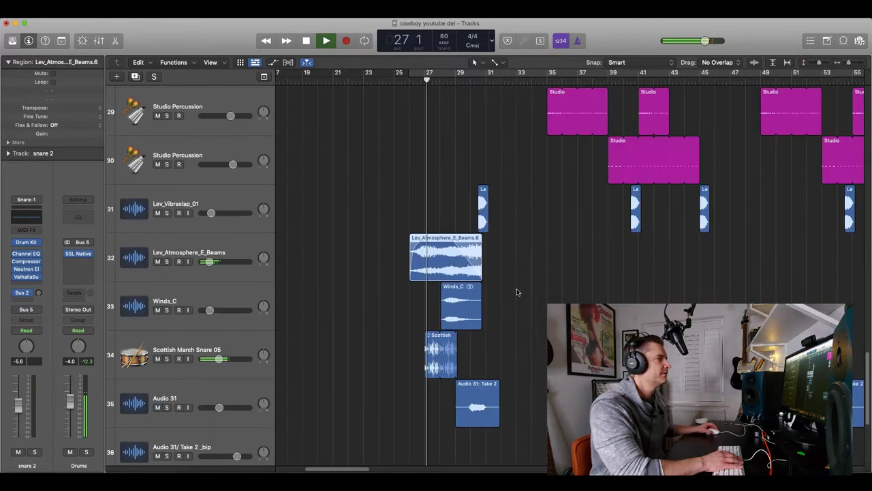
{"action": "scroll", "coordinate": [522, 288], "scroll_direction": "down", "scroll_amount": 1}
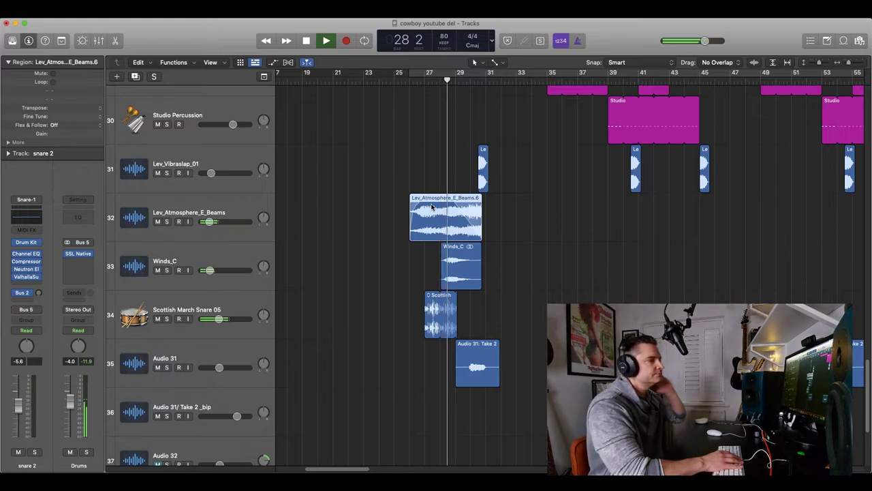
{"action": "key", "text": "space"}
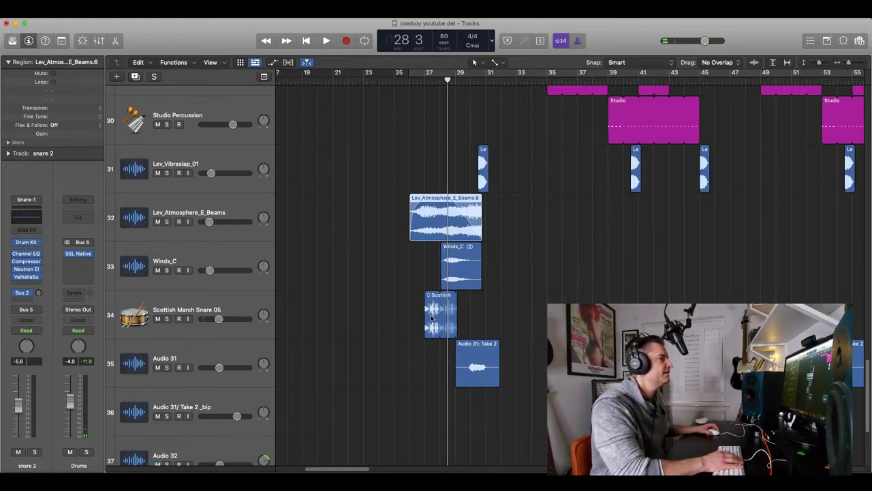
Audition Scottish March Snare 05 soloed from bar 26 3, then unsolo it
{"action": "left_click", "coordinate": [175, 308]}
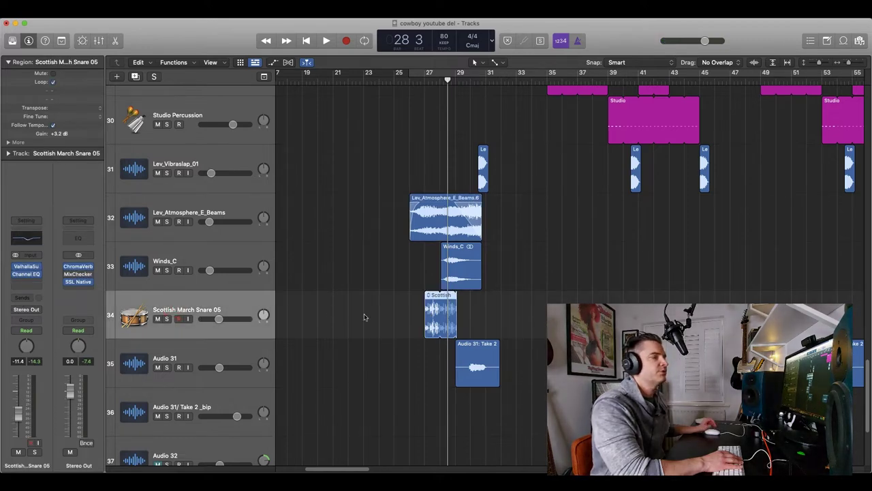
{"action": "left_click_drag", "start_coordinate": [411, 80], "coordinate": [424, 80]}
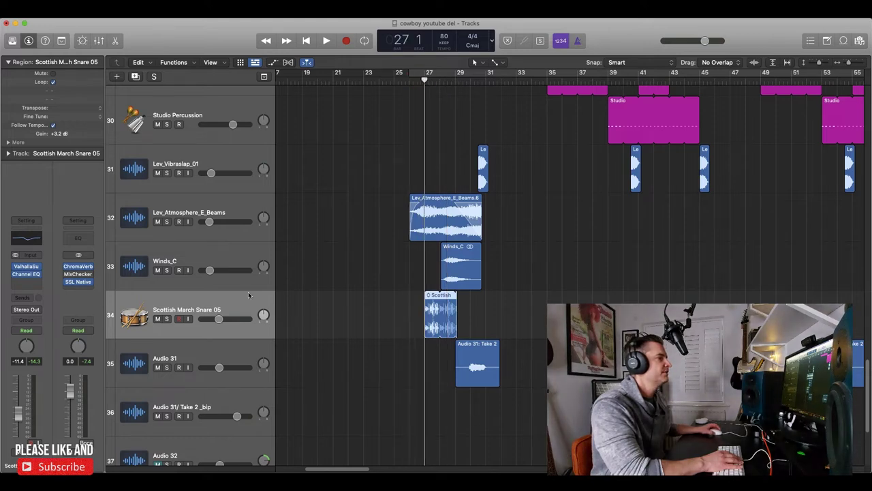
{"action": "left_click", "coordinate": [167, 319]}
{"action": "key", "text": "space"}
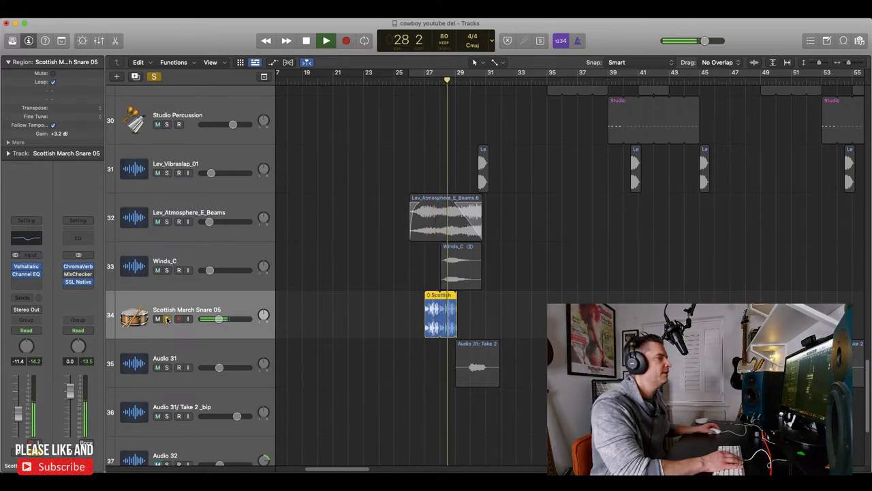
{"action": "left_click", "coordinate": [167, 319]}
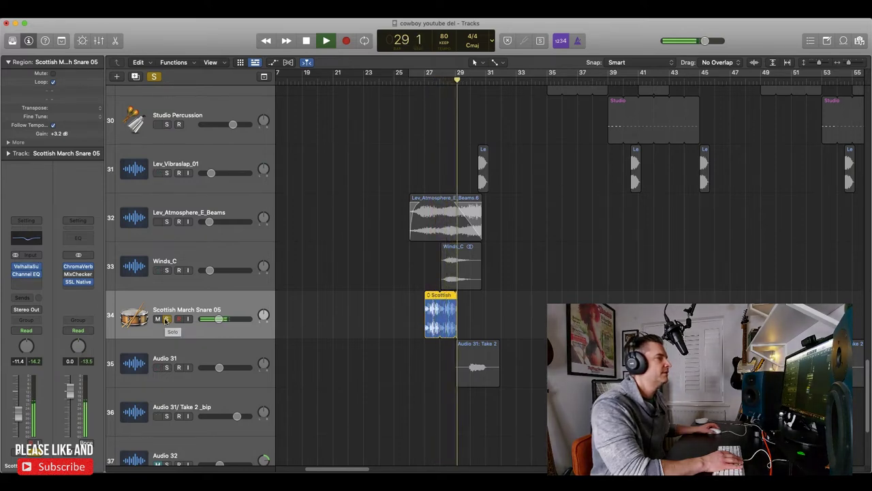
{"action": "left_click", "coordinate": [166, 319]}
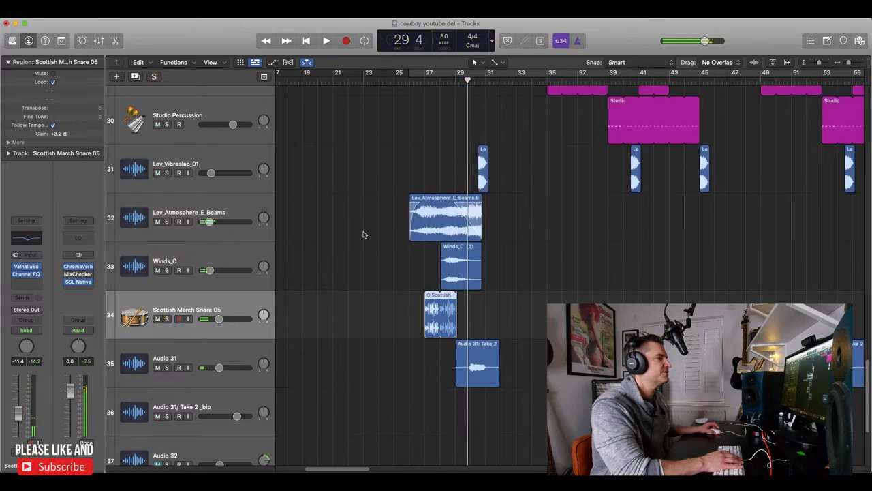
Solo Lev_Atmosphere_E_Beams, Winds_C and Audio 31 during playback, jumping back to bar 29
{"action": "left_click", "coordinate": [427, 222]}
{"action": "left_click", "coordinate": [166, 222]}
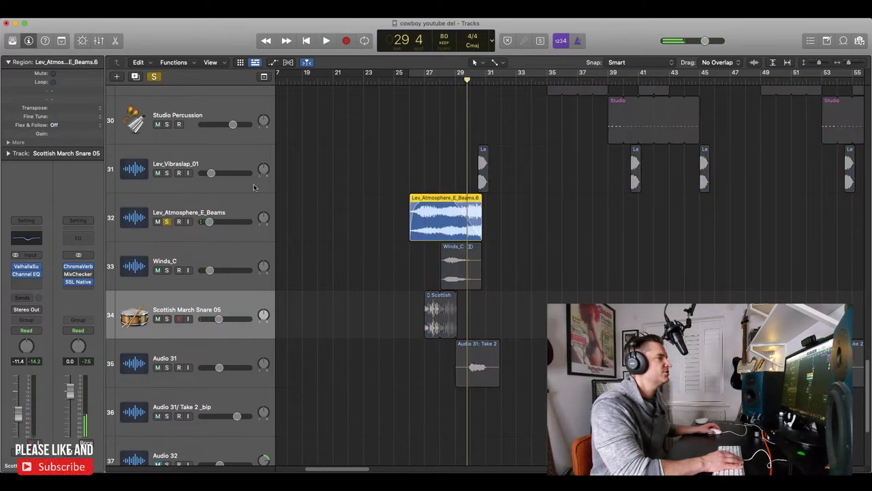
{"action": "key", "text": "shift+Return"}
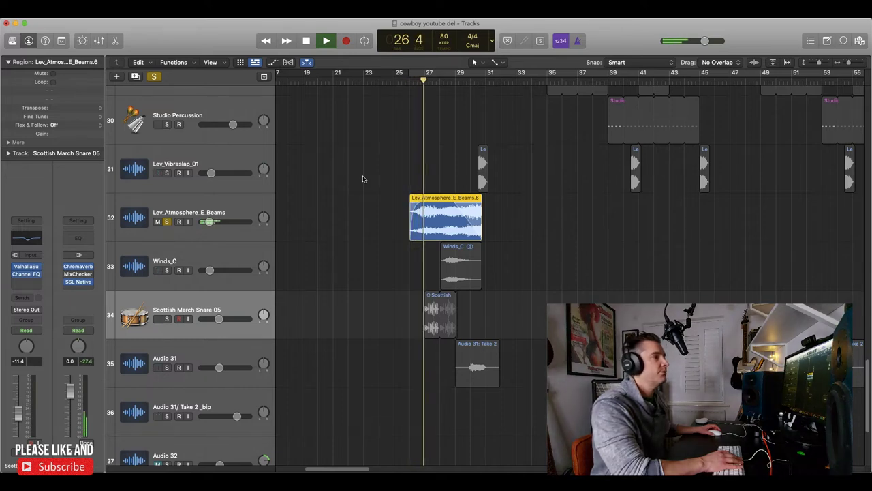
{"action": "left_click", "coordinate": [166, 270]}
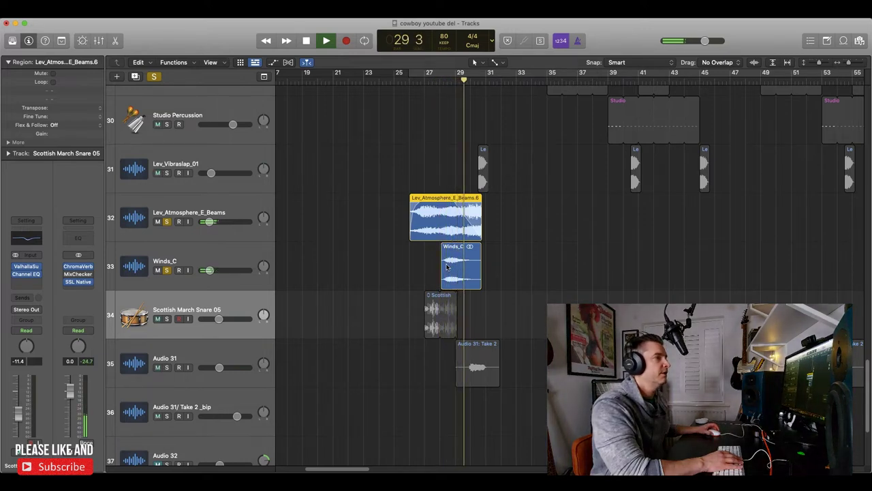
{"action": "left_click", "coordinate": [167, 367]}
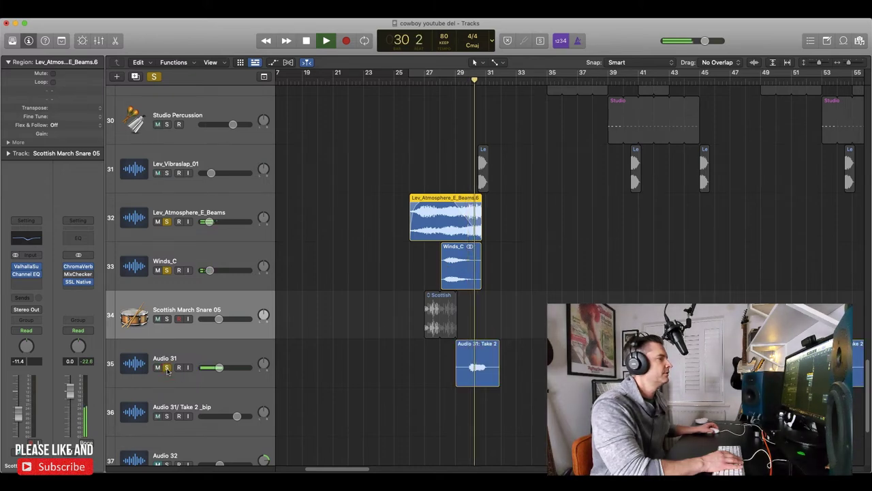
{"action": "key", "text": "comma"}
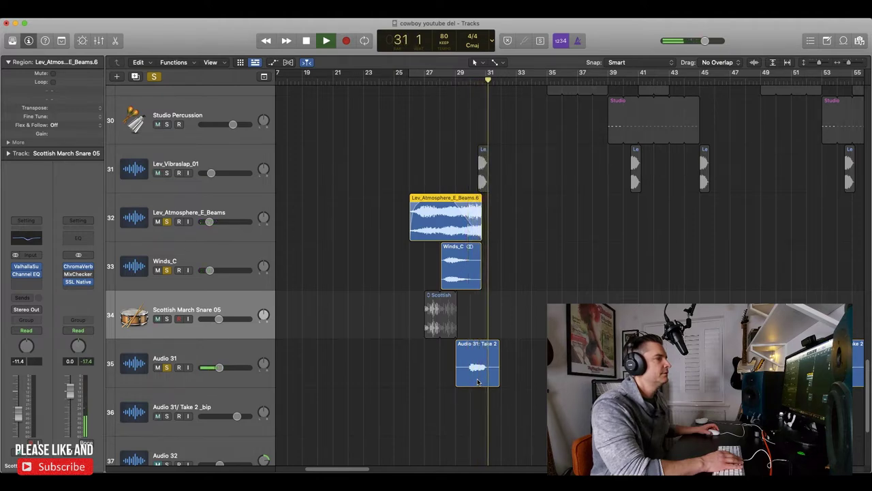
Stop playback, put the playhead at bar 29 3, and unsolo Audio 31, Lev_Atmosphere_E_Beams and Winds_C
{"action": "key", "text": "space"}
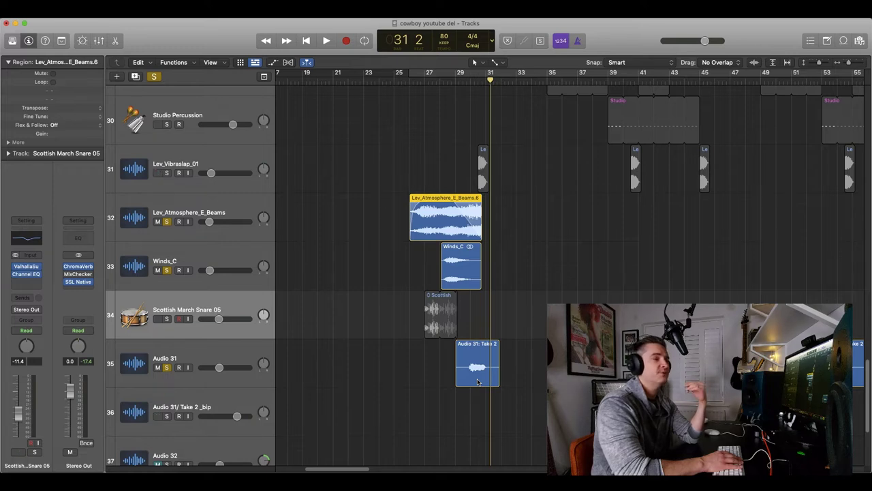
{"action": "left_click", "coordinate": [205, 347]}
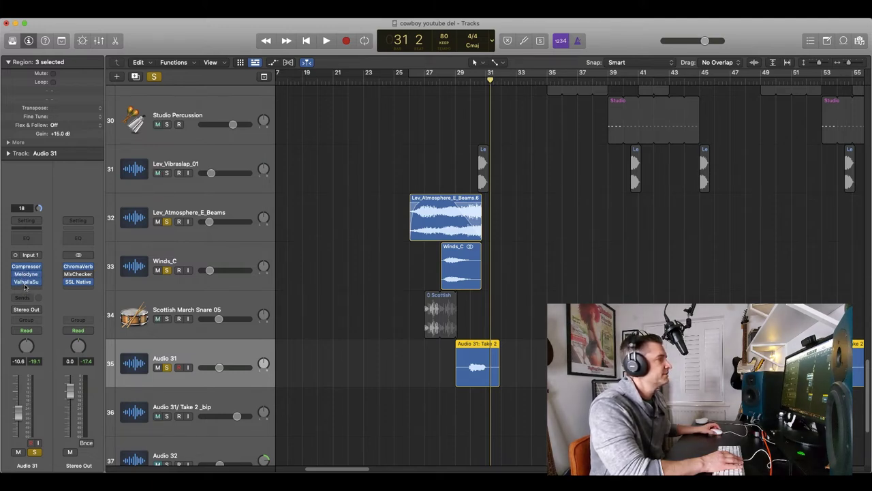
{"action": "left_click", "coordinate": [462, 80]}
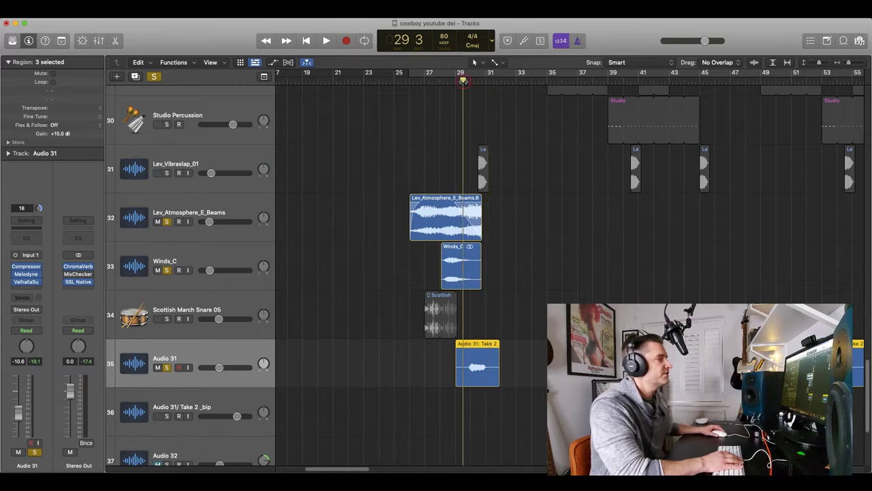
{"action": "left_click", "coordinate": [167, 368]}
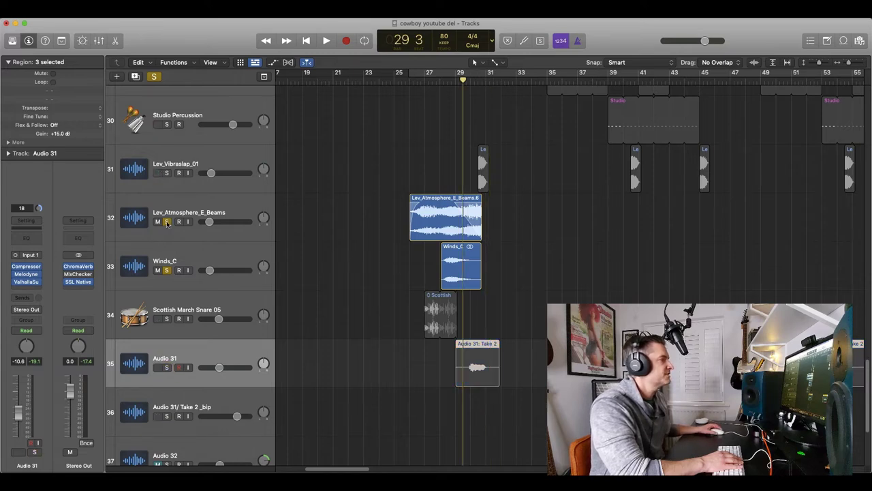
{"action": "left_click", "coordinate": [167, 221]}
{"action": "left_click", "coordinate": [167, 269]}
Play Audio 31 soloed, then unsolo it and stop at bar 32
{"action": "left_click", "coordinate": [168, 368]}
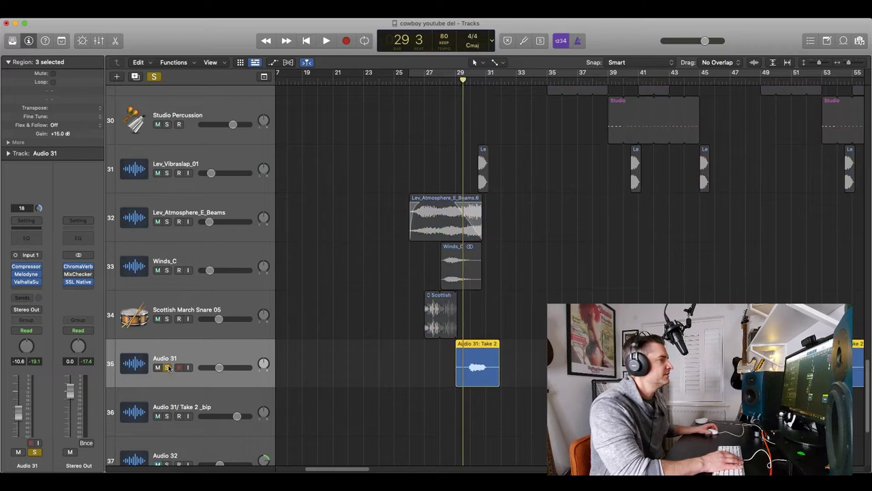
{"action": "key", "text": "space"}
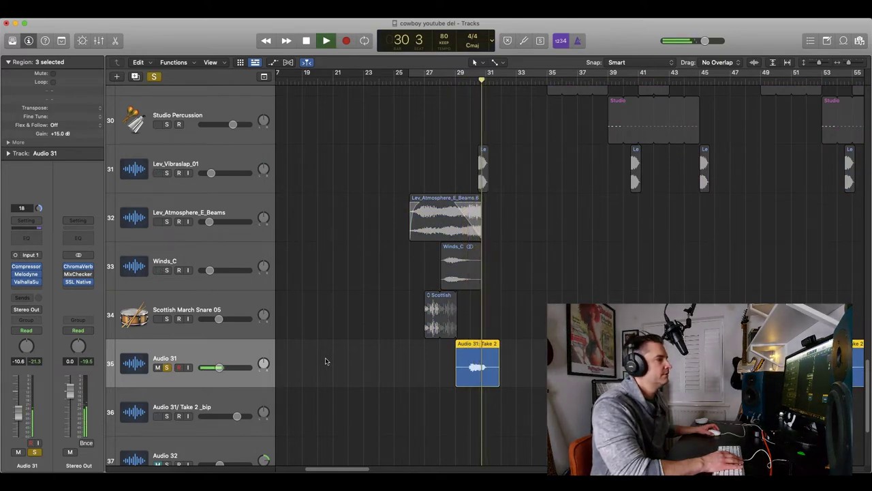
{"action": "left_click", "coordinate": [166, 367]}
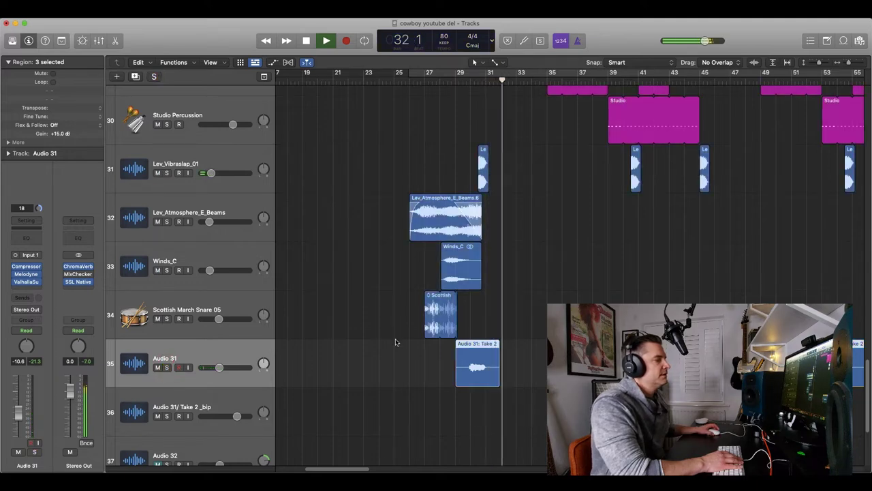
{"action": "key", "text": "space"}
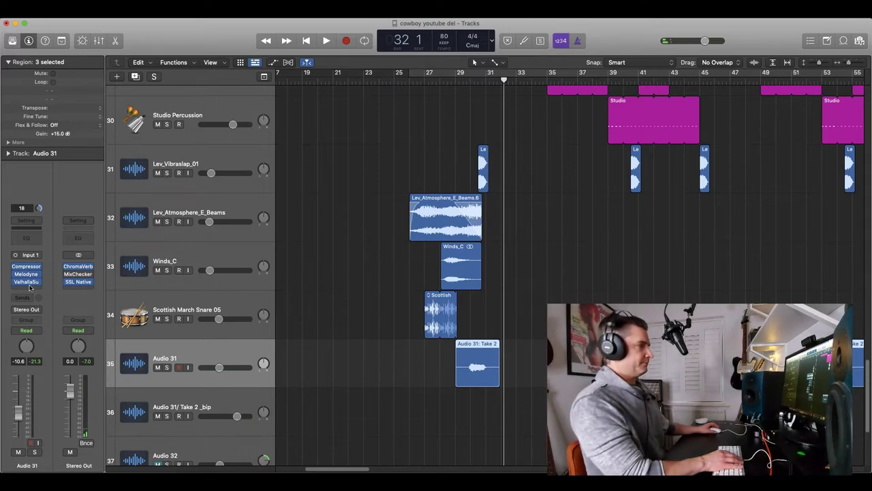
Shrink track heights, solo Lev_Vibraslap_01, and play it from bar 30 beat 3
{"action": "scroll", "coordinate": [447, 345], "scroll_direction": "right", "scroll_amount": 10}
{"action": "scroll", "coordinate": [447, 344], "scroll_direction": "right", "scroll_amount": 13}
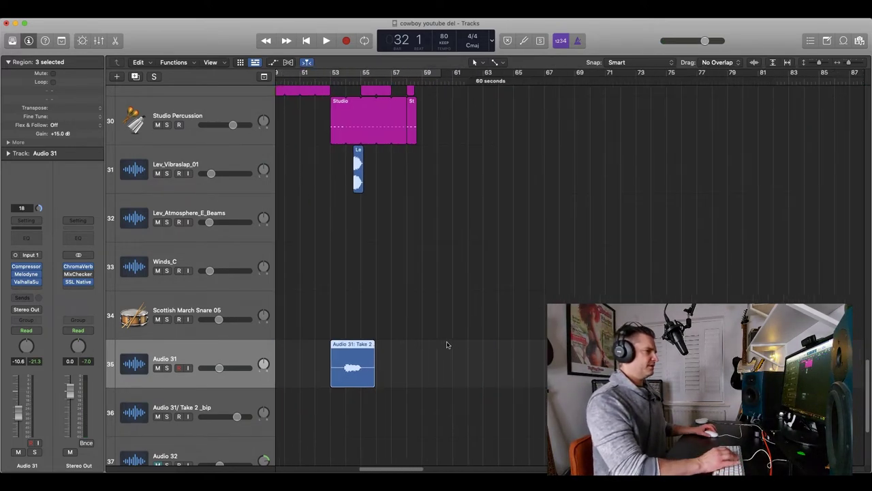
{"action": "scroll", "coordinate": [447, 346], "scroll_direction": "left", "scroll_amount": 20}
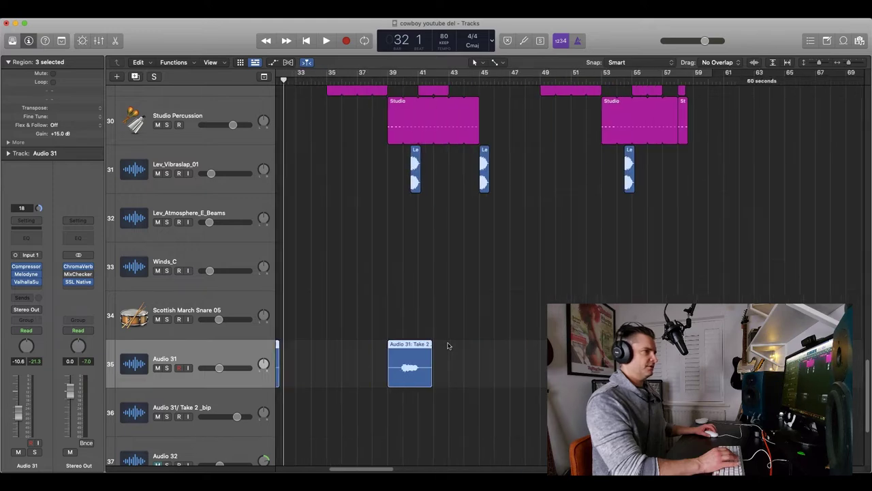
{"action": "scroll", "coordinate": [348, 346], "scroll_direction": "down", "scroll_amount": 5}
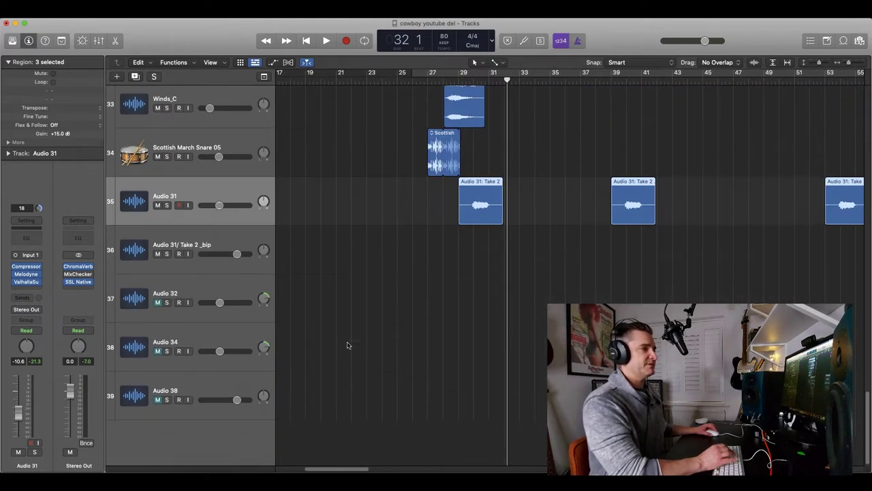
{"action": "scroll", "coordinate": [347, 345], "scroll_direction": "up", "scroll_amount": 3}
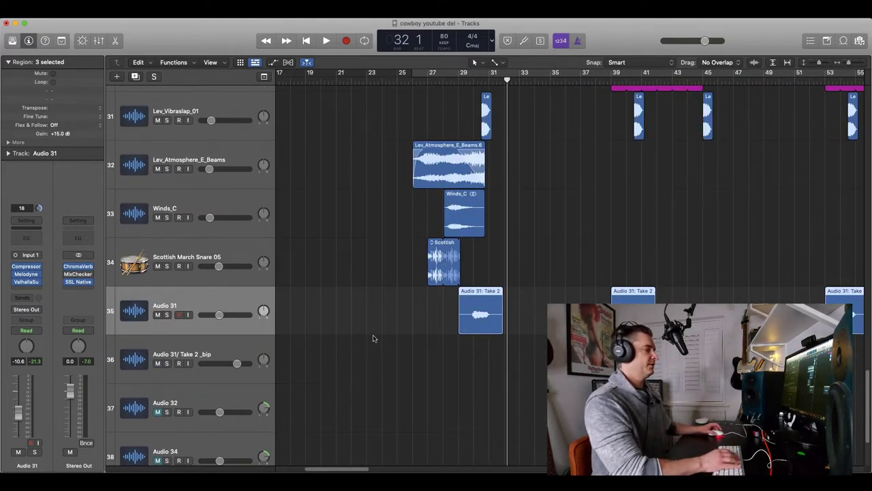
{"action": "scroll", "coordinate": [372, 337], "scroll_direction": "up", "scroll_amount": 3}
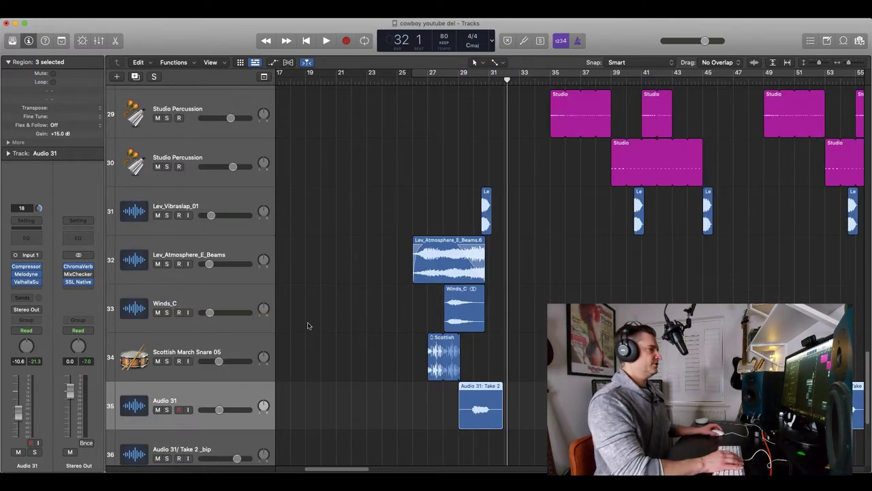
{"action": "scroll", "coordinate": [346, 325], "scroll_direction": "down", "scroll_amount": 1}
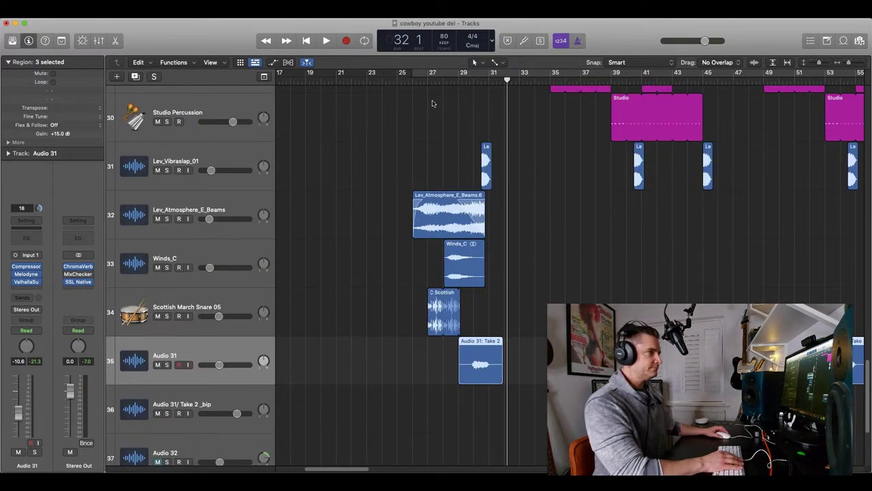
{"action": "scroll", "coordinate": [434, 106], "scroll_direction": "up", "scroll_amount": 3}
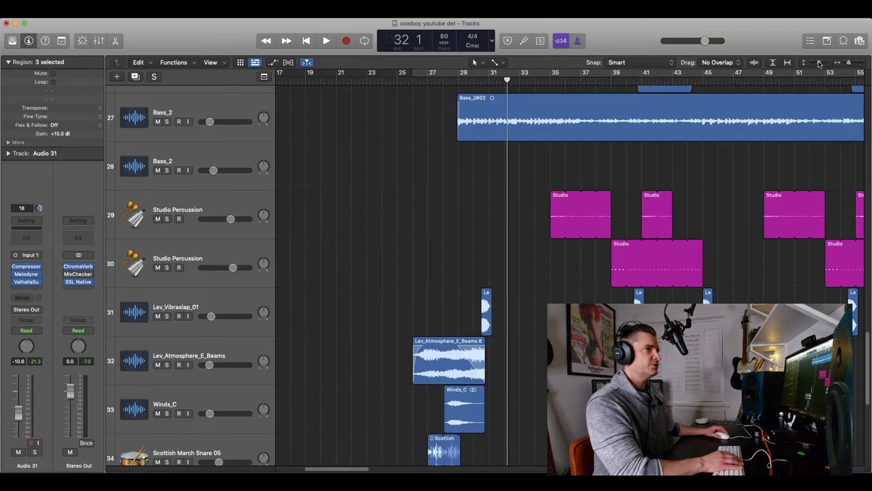
{"action": "left_click_drag", "start_coordinate": [820, 63], "coordinate": [815, 64]}
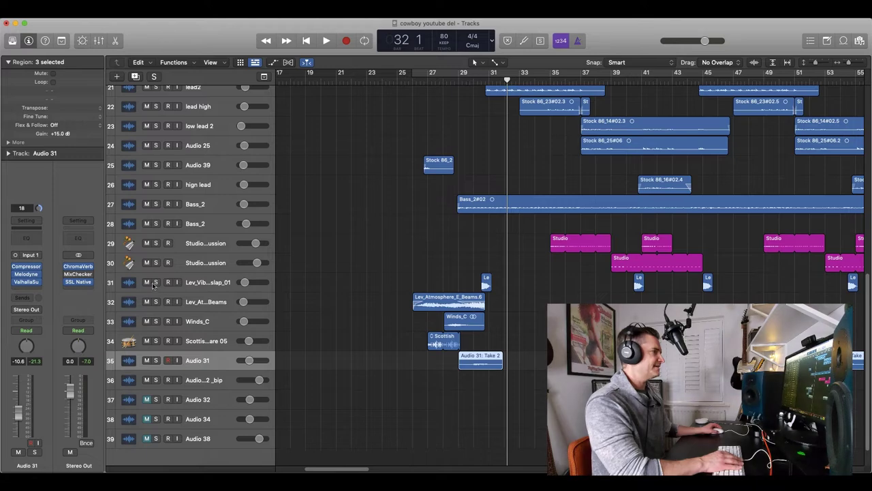
{"action": "left_click", "coordinate": [156, 281]}
{"action": "left_click", "coordinate": [481, 80]}
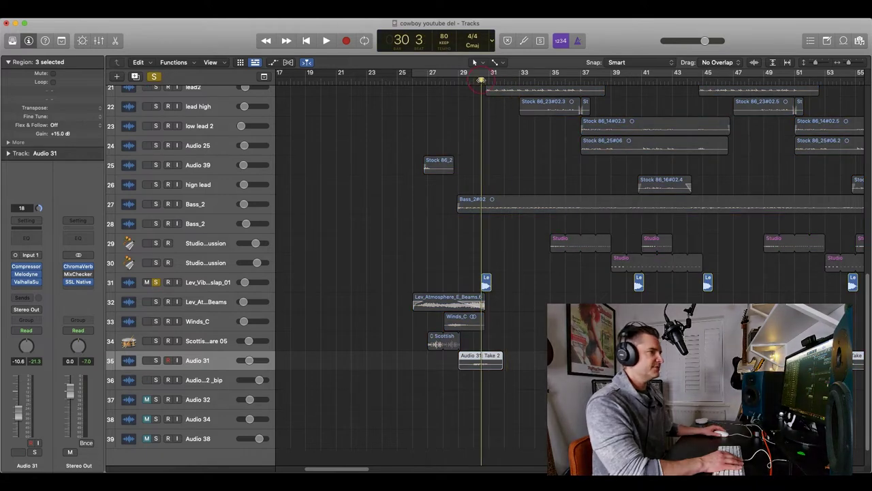
{"action": "key", "text": "space"}
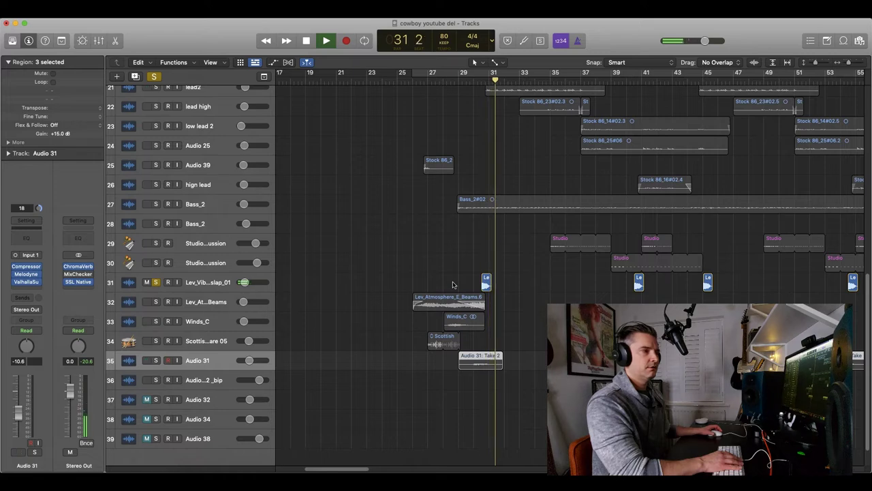
{"action": "key", "text": "space"}
Zoom in on bars 29–33 and replay the vibraslap from bar 30 beat 2
{"action": "left_click", "coordinate": [215, 282]}
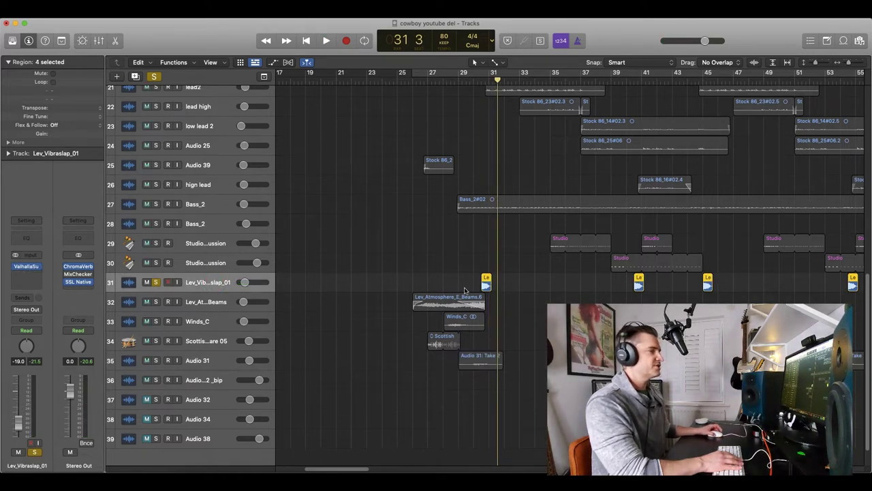
{"action": "left_click", "coordinate": [848, 63]}
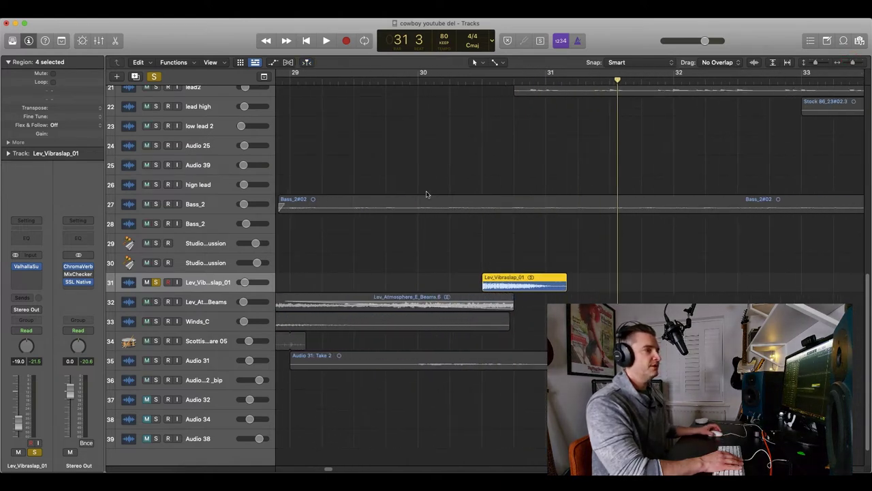
{"action": "left_click", "coordinate": [468, 81]}
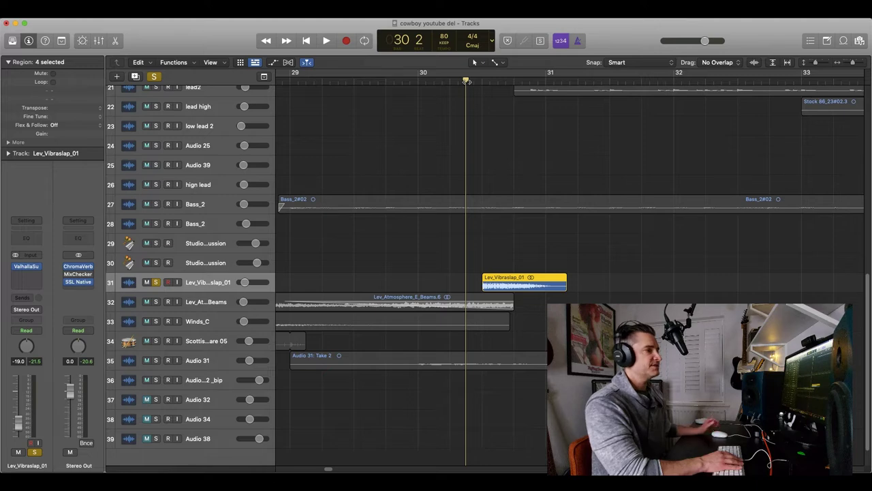
{"action": "key", "text": "space"}
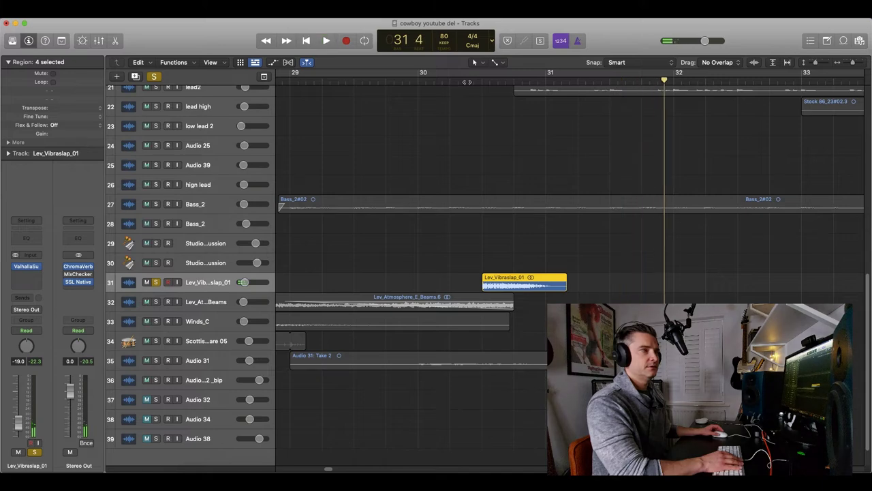
{"action": "key", "text": "space"}
Unsolo the vibraslap and solo Lev_Atmosphere_E_Beams, Winds_C, Scottish March Snare and Audio 39
{"action": "left_click", "coordinate": [154, 76]}
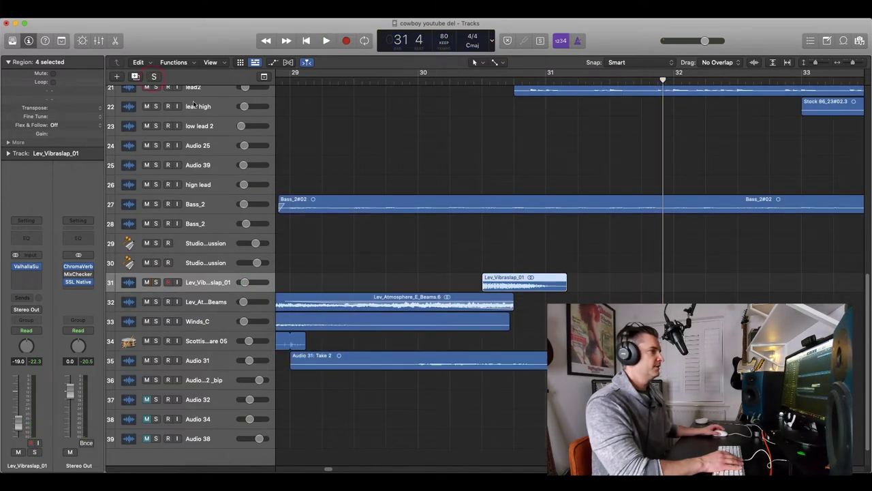
{"action": "scroll", "coordinate": [359, 162], "scroll_direction": "left", "scroll_amount": 5}
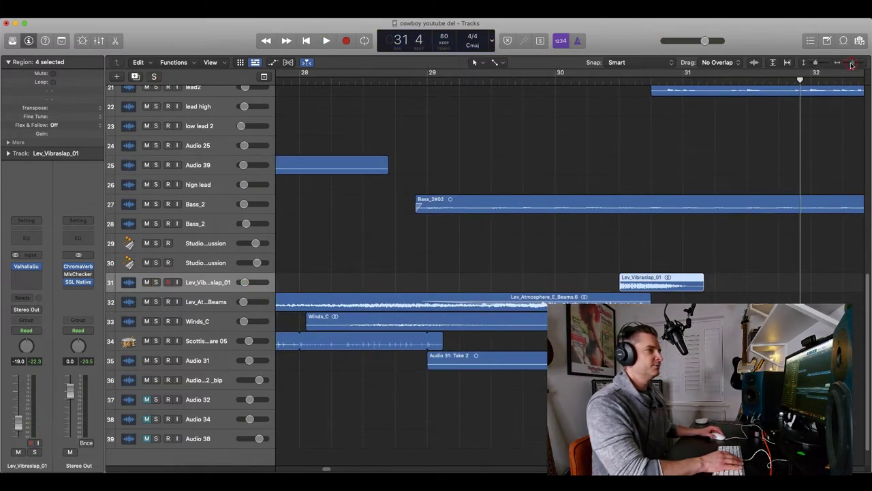
{"action": "left_click_drag", "start_coordinate": [852, 64], "coordinate": [849, 64]}
{"action": "left_click", "coordinate": [156, 301]}
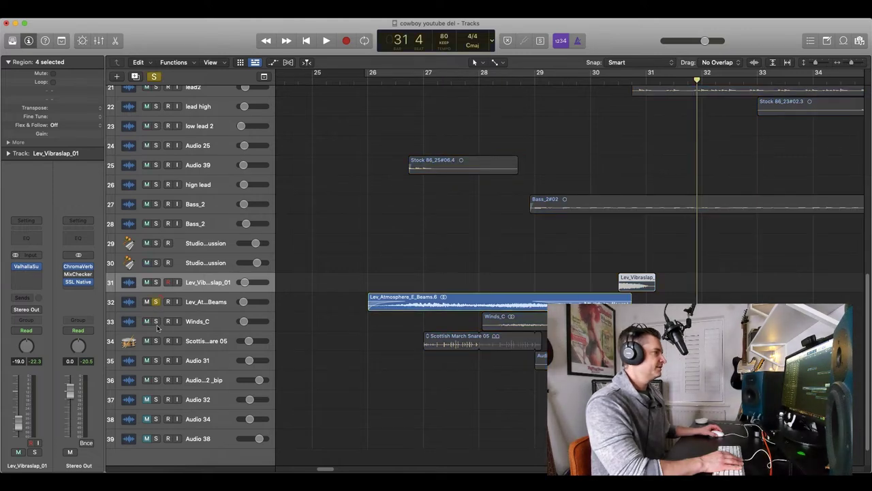
{"action": "left_click", "coordinate": [156, 321]}
{"action": "left_click", "coordinate": [156, 341]}
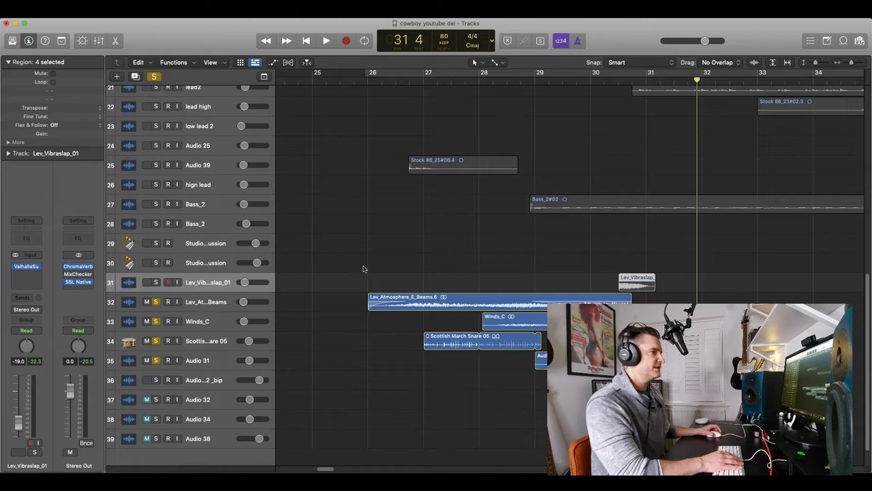
{"action": "left_click", "coordinate": [156, 165]}
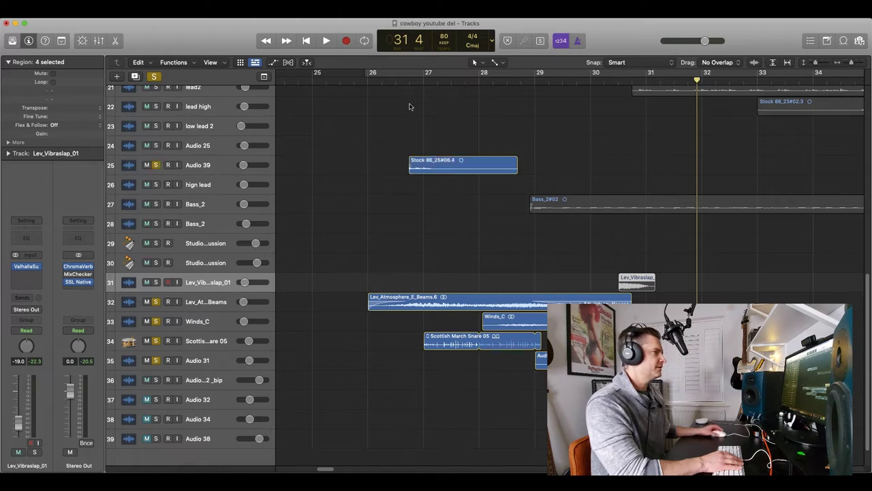
Play the soloed samples from bar 27 adding the vibraslap, then stop and clear all solos
{"action": "left_click", "coordinate": [404, 82]}
{"action": "key", "text": "space"}
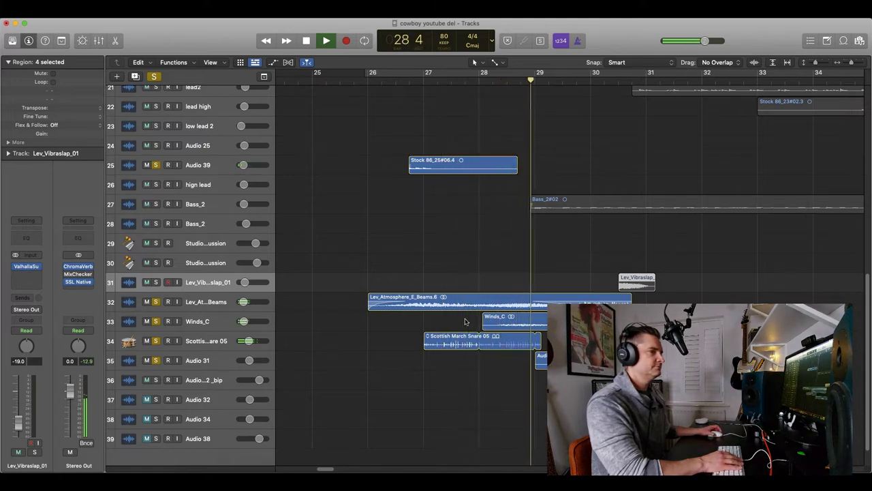
{"action": "left_click", "coordinate": [155, 282]}
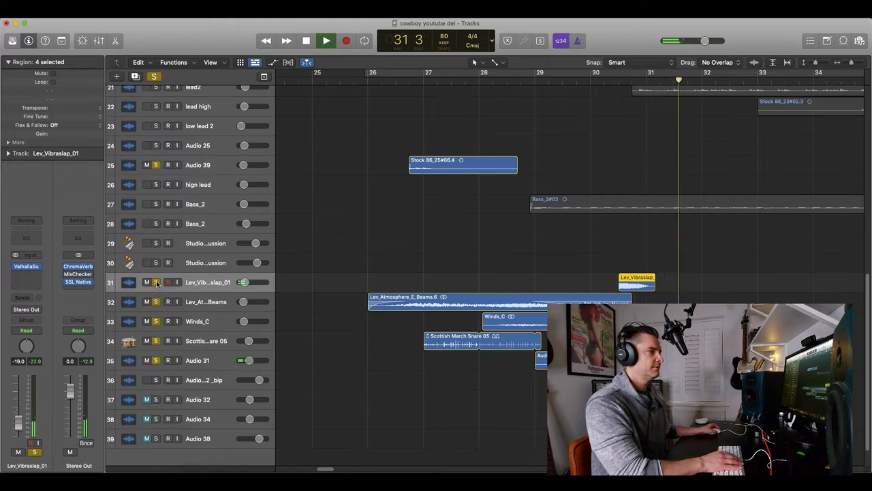
{"action": "key", "text": "space"}
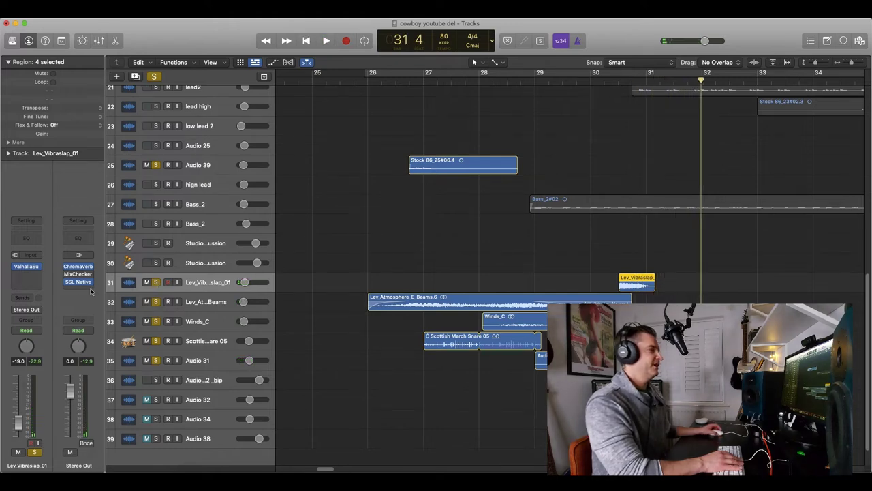
{"action": "left_click", "coordinate": [154, 77]}
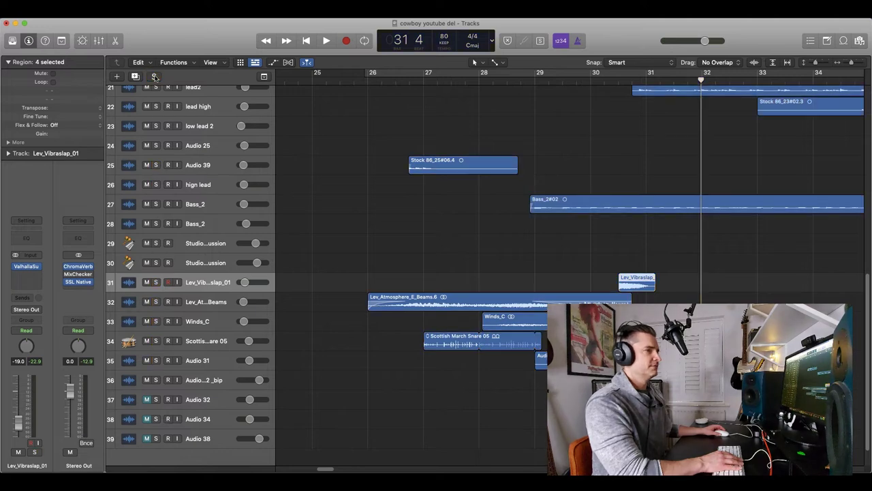
{"action": "scroll", "coordinate": [300, 116], "scroll_direction": "up", "scroll_amount": 10}
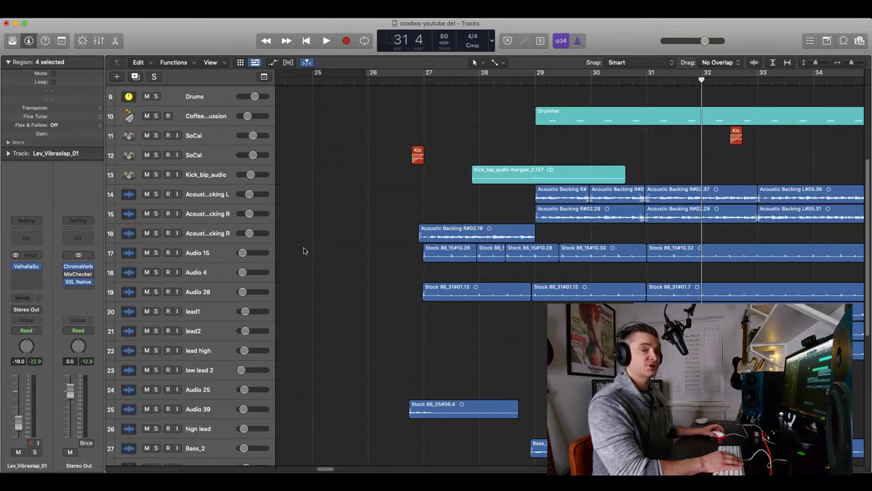
Solo Audio 15, play from bar 27, and add Audio 28 to the solo
{"action": "scroll", "coordinate": [310, 247], "scroll_direction": "up", "scroll_amount": 5}
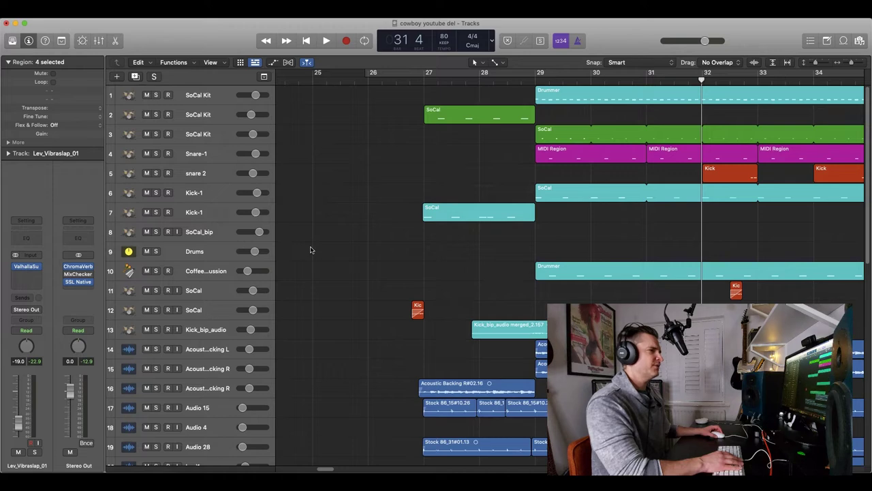
{"action": "scroll", "coordinate": [311, 249], "scroll_direction": "down", "scroll_amount": 3}
{"action": "scroll", "coordinate": [311, 249], "scroll_direction": "down", "scroll_amount": 2}
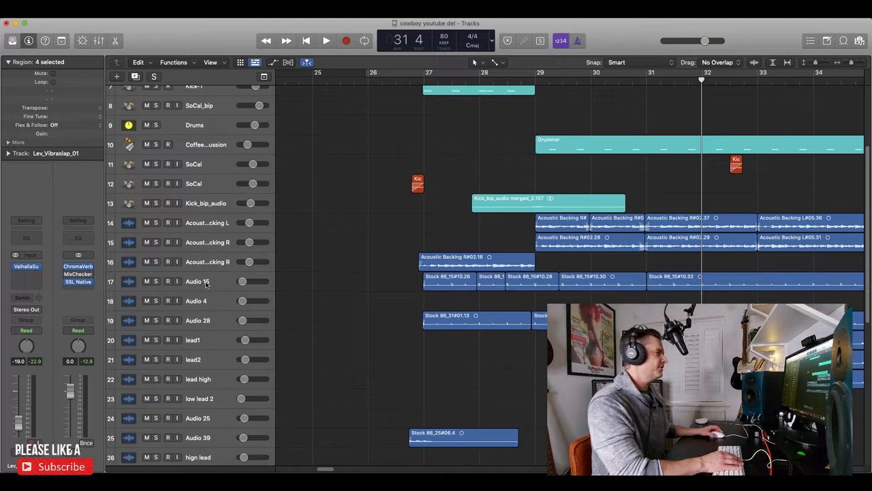
{"action": "left_click", "coordinate": [155, 281]}
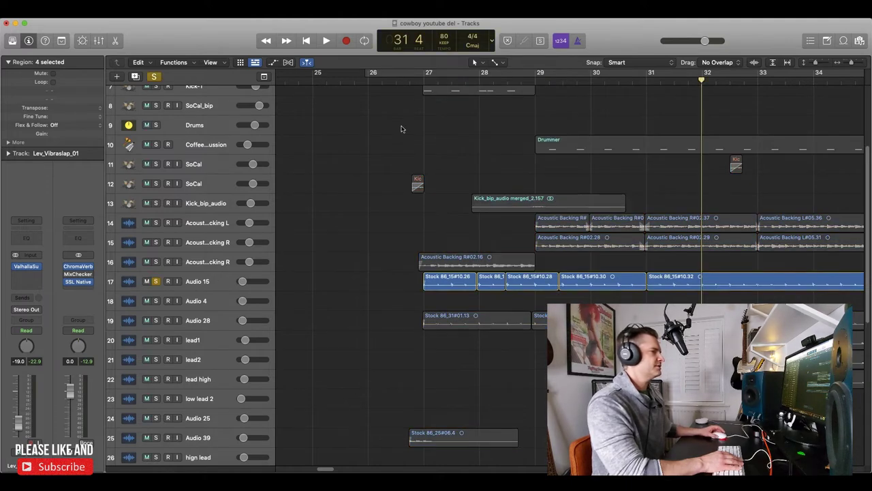
{"action": "left_click", "coordinate": [423, 78]}
{"action": "key", "text": "space"}
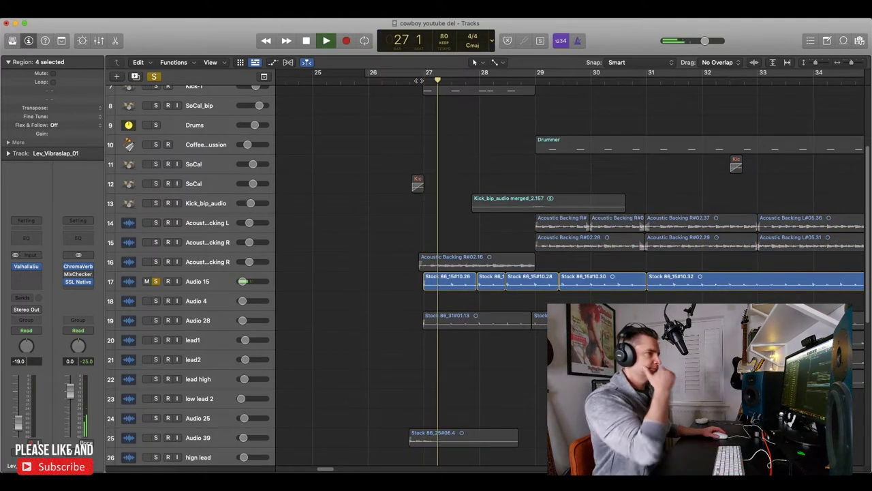
{"action": "key", "text": "s"}
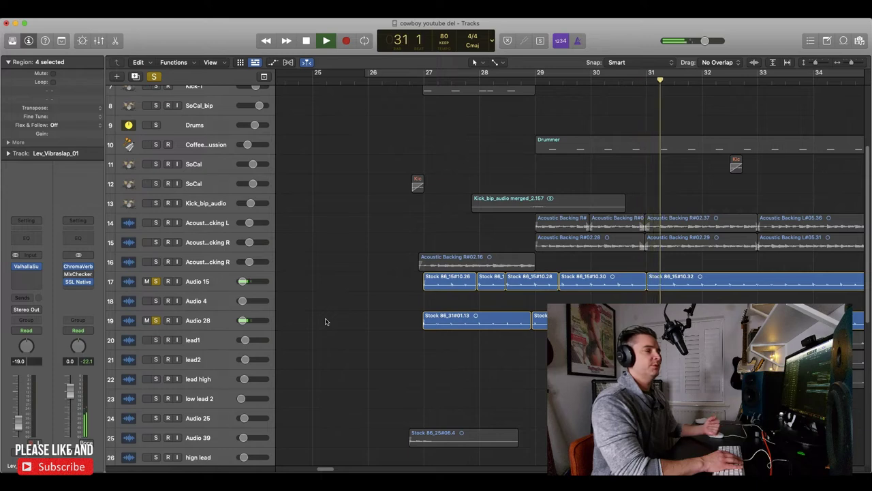
On Audio 15, boost the Channel EQ band near 178 Hz to +7.8 dB, checking its Archetype and compressor
{"action": "left_click", "coordinate": [217, 281]}
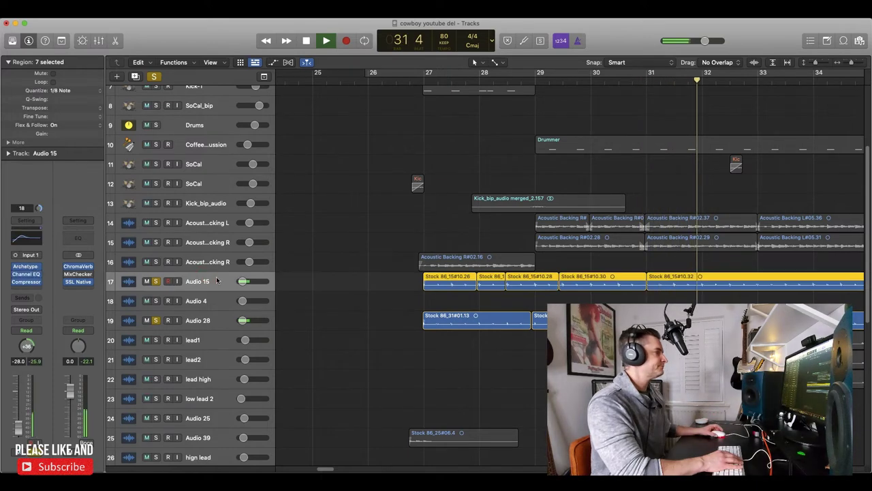
{"action": "left_click", "coordinate": [26, 269]}
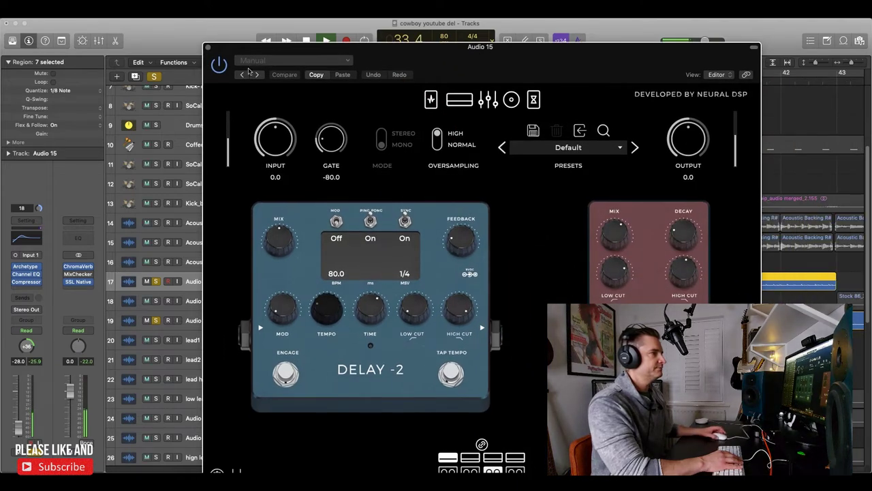
{"action": "left_click", "coordinate": [208, 49]}
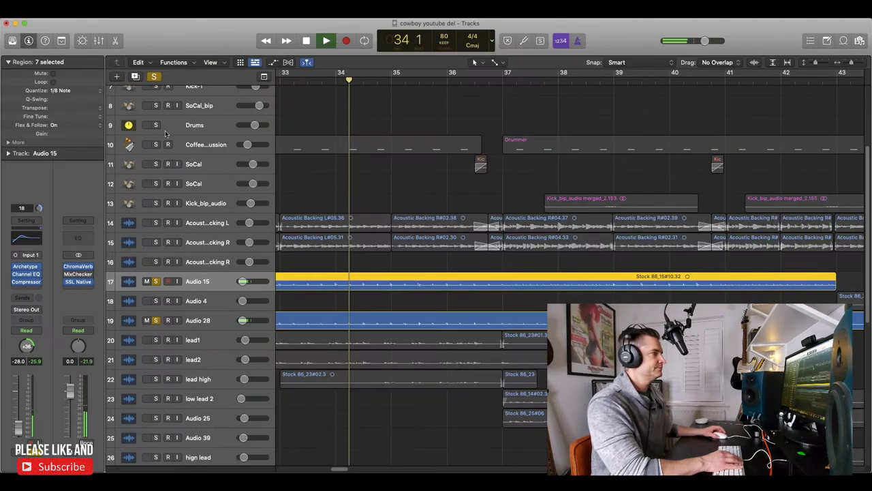
{"action": "left_click", "coordinate": [26, 274]}
{"action": "left_click_drag", "start_coordinate": [417, 247], "coordinate": [418, 219]}
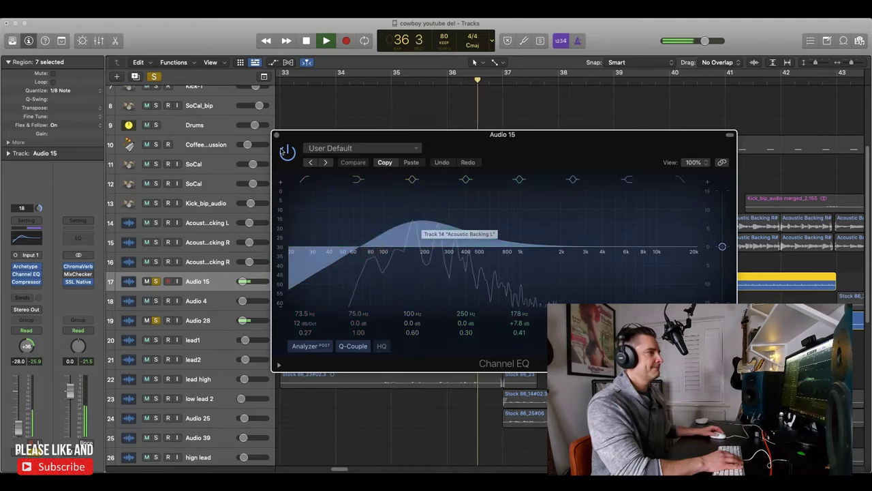
{"action": "left_click", "coordinate": [277, 136]}
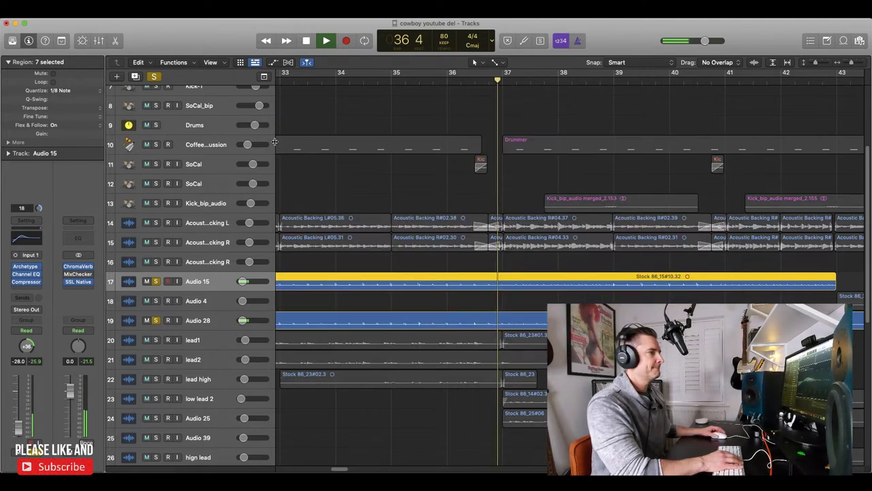
{"action": "left_click", "coordinate": [28, 282]}
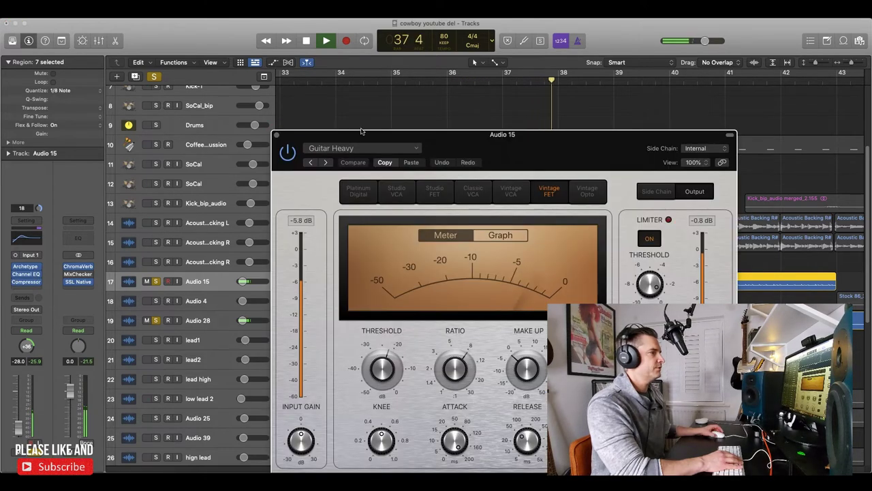
{"action": "left_click_drag", "start_coordinate": [361, 134], "coordinate": [334, 45]}
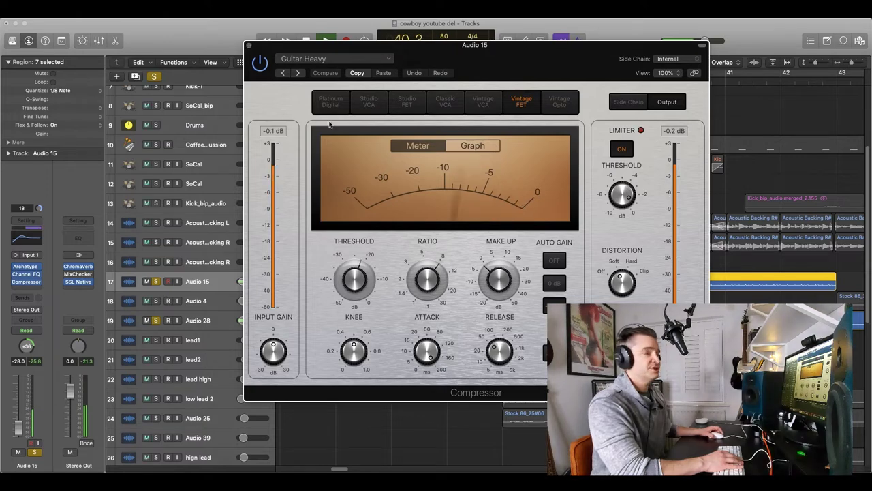
{"action": "key", "text": "super+w"}
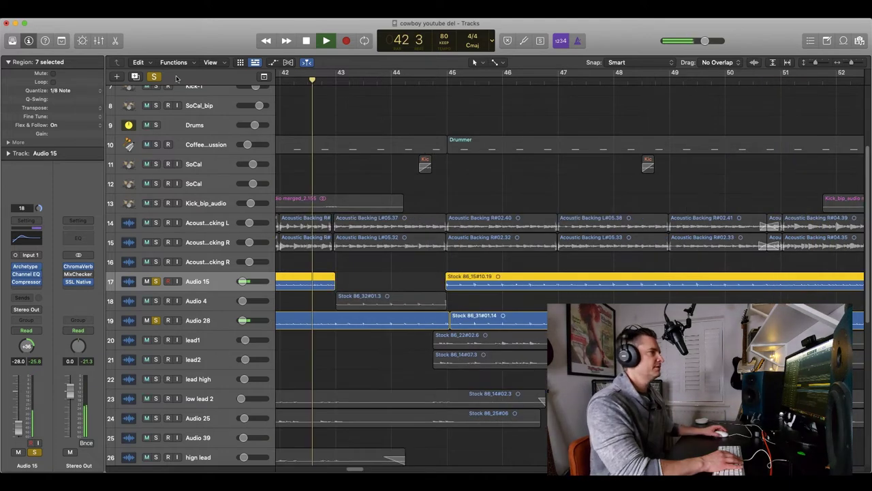
Clear the Audio 15, Audio 4 and Audio 28 solos and solo Acoustic Backing L
{"action": "scroll", "coordinate": [354, 169], "scroll_direction": "left", "scroll_amount": 5}
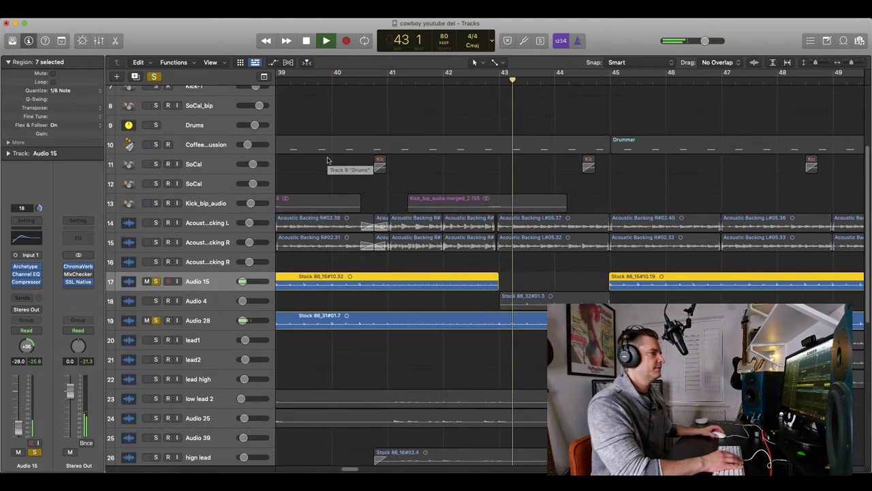
{"action": "left_click", "coordinate": [156, 301]}
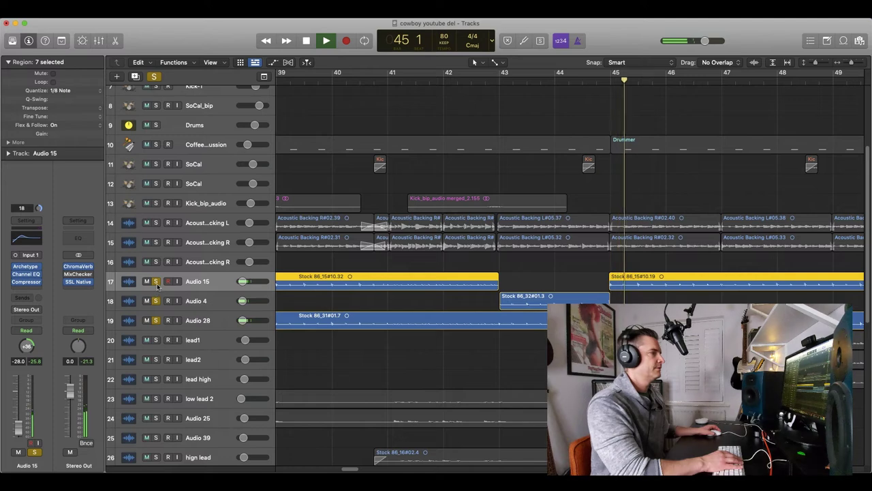
{"action": "key", "text": "s"}
{"action": "left_click", "coordinate": [156, 301]}
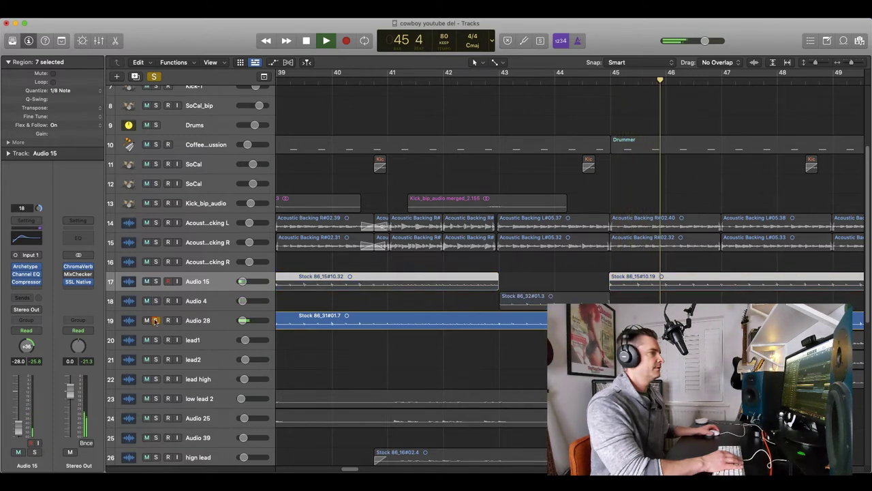
{"action": "left_click", "coordinate": [155, 320]}
{"action": "scroll", "coordinate": [407, 220], "scroll_direction": "left", "scroll_amount": 10}
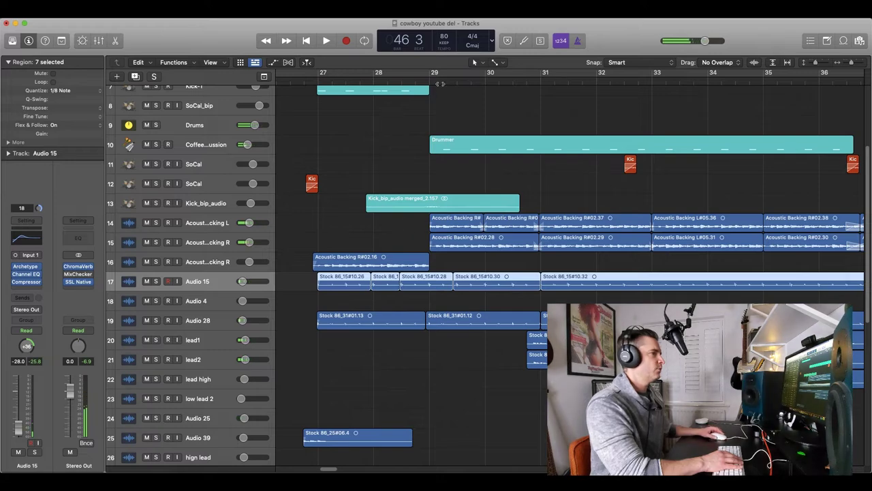
{"action": "left_click", "coordinate": [156, 223]}
Solo Acoustic Backing R and play the acoustic backing pair through to bar 35
{"action": "left_click", "coordinate": [156, 242]}
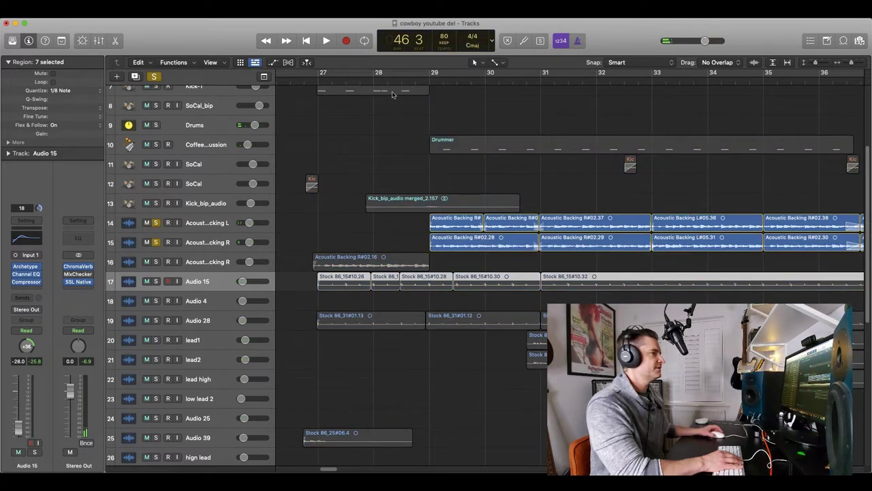
{"action": "key", "text": "space"}
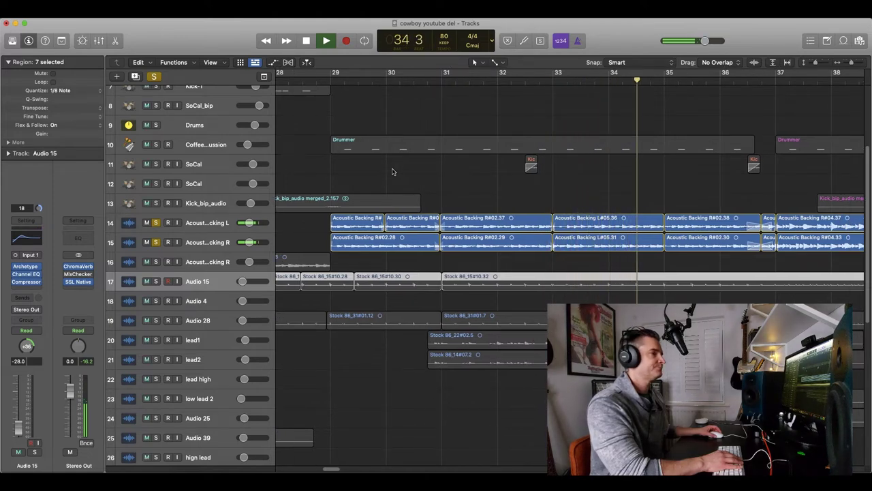
{"action": "key", "text": "space"}
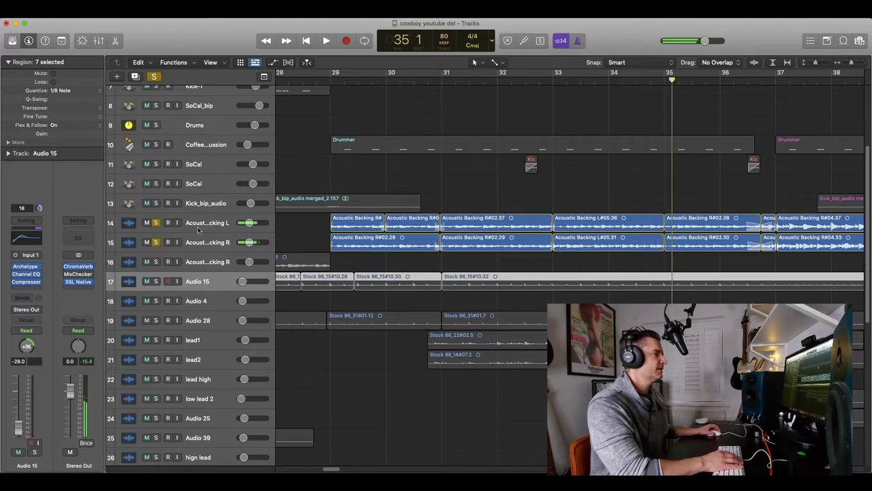
{"action": "left_click", "coordinate": [205, 222]}
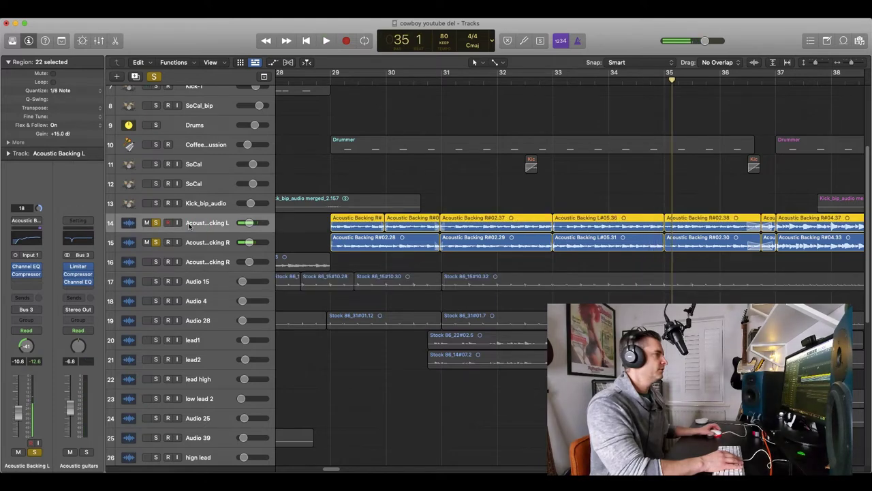
Inspect the compressor and Channel EQ settings on Acoustic Backing L and R
{"action": "left_click", "coordinate": [22, 274]}
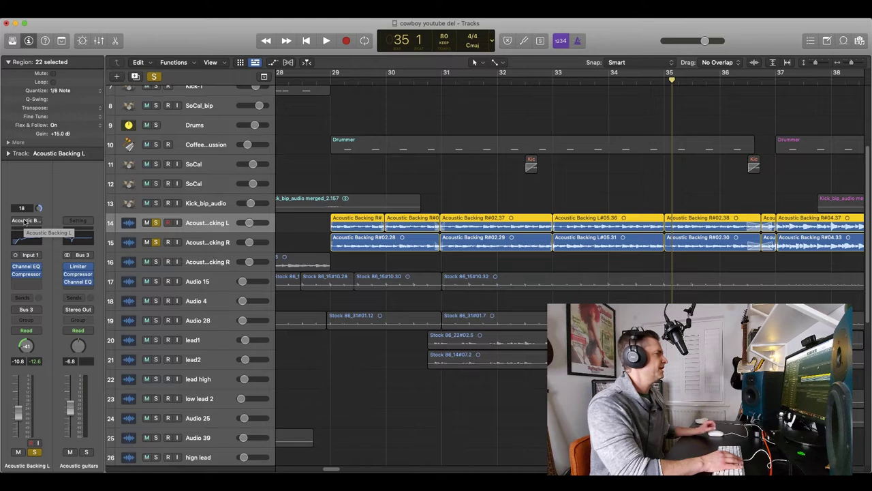
{"action": "left_click", "coordinate": [27, 267]}
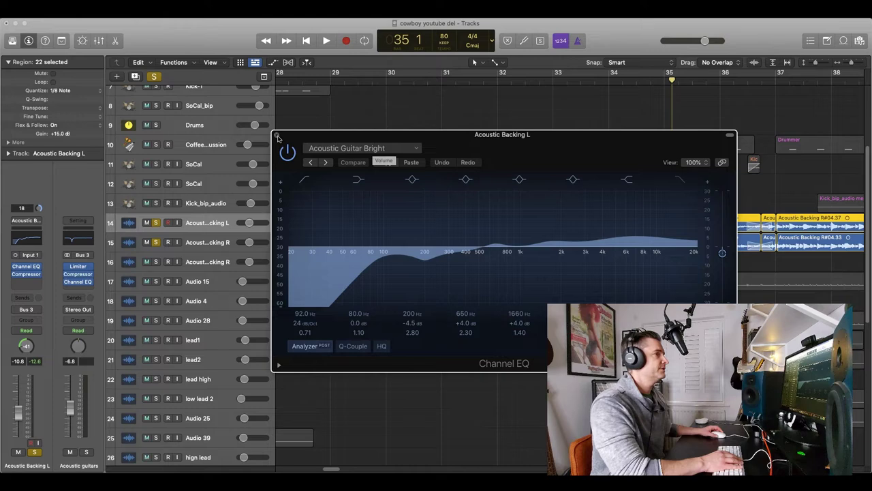
{"action": "left_click", "coordinate": [276, 135]}
{"action": "left_click", "coordinate": [213, 242]}
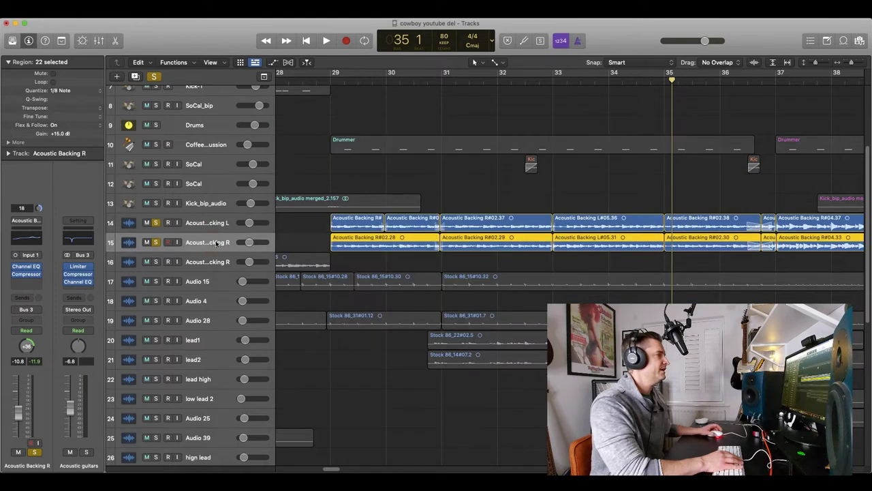
{"action": "left_click", "coordinate": [27, 267]}
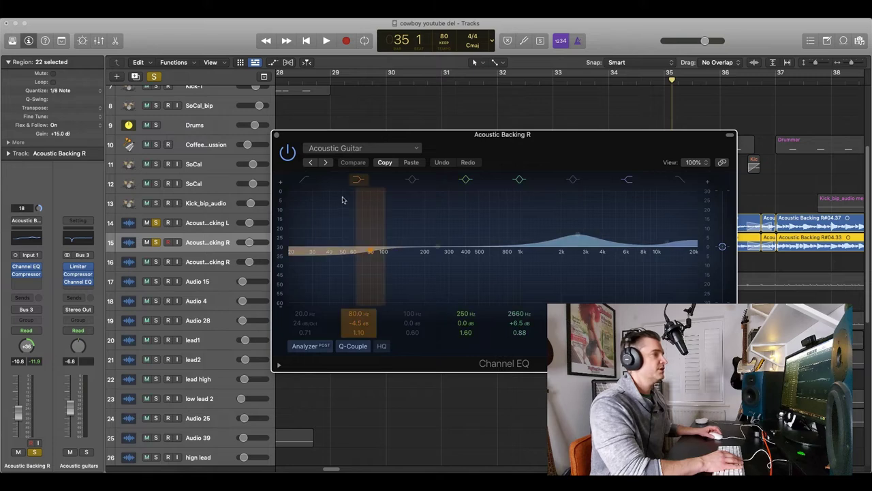
{"action": "left_click", "coordinate": [276, 136]}
Replay both acoustic backing guitars from bar 29
{"action": "left_click", "coordinate": [344, 91]}
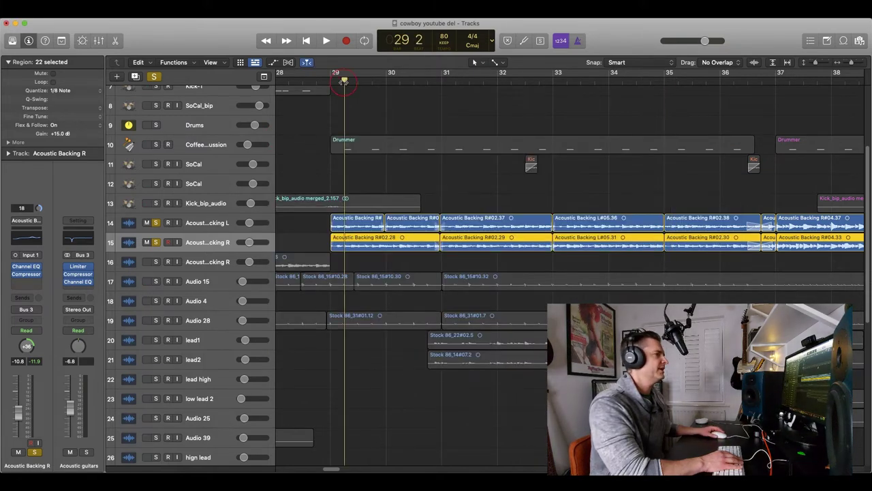
{"action": "left_click", "coordinate": [215, 229]}
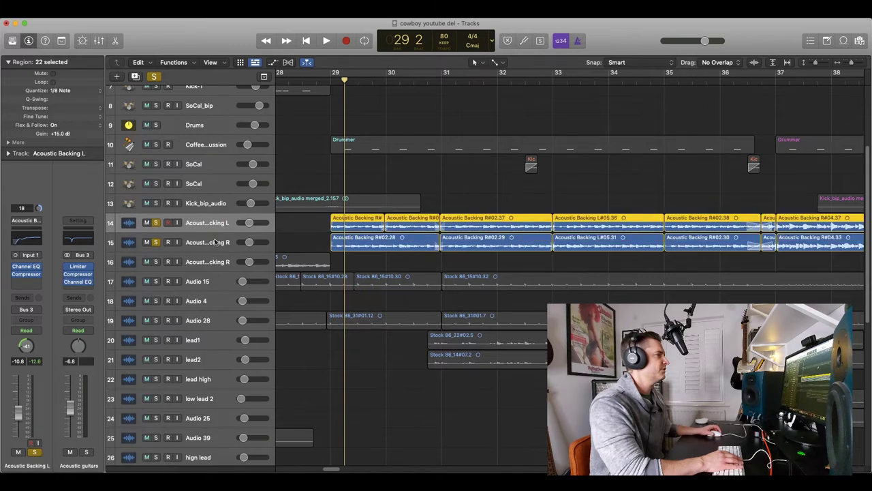
{"action": "left_click", "coordinate": [214, 240]}
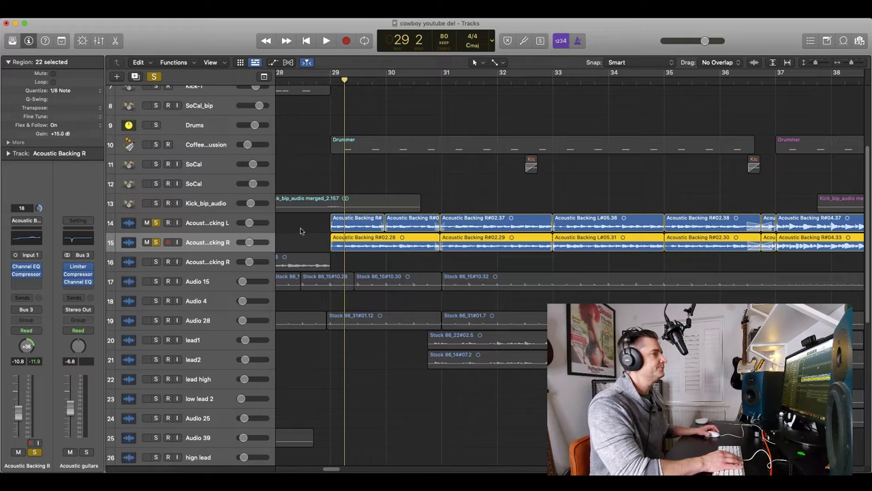
{"action": "key", "text": "space"}
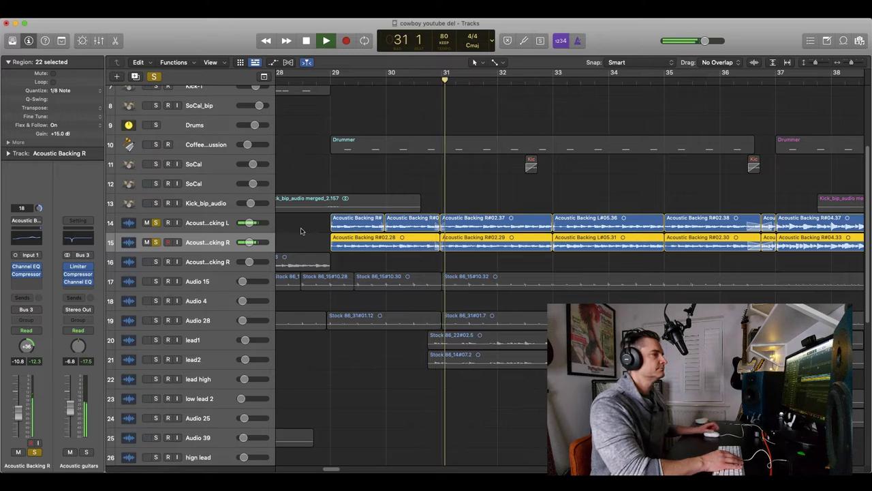
{"action": "key", "text": "space"}
Clear the guitar solos and play lead1 soloed on its own
{"action": "key", "text": "s"}
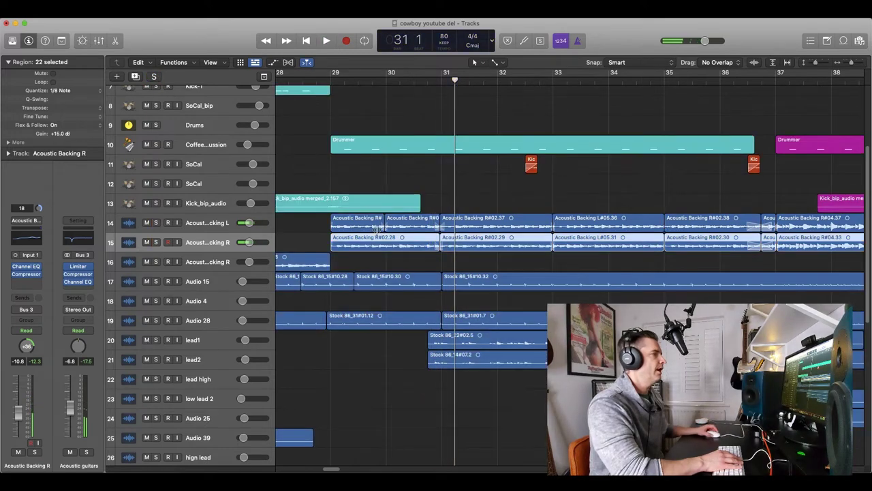
{"action": "scroll", "coordinate": [377, 230], "scroll_direction": "down", "scroll_amount": 4}
{"action": "scroll", "coordinate": [368, 235], "scroll_direction": "left", "scroll_amount": 3}
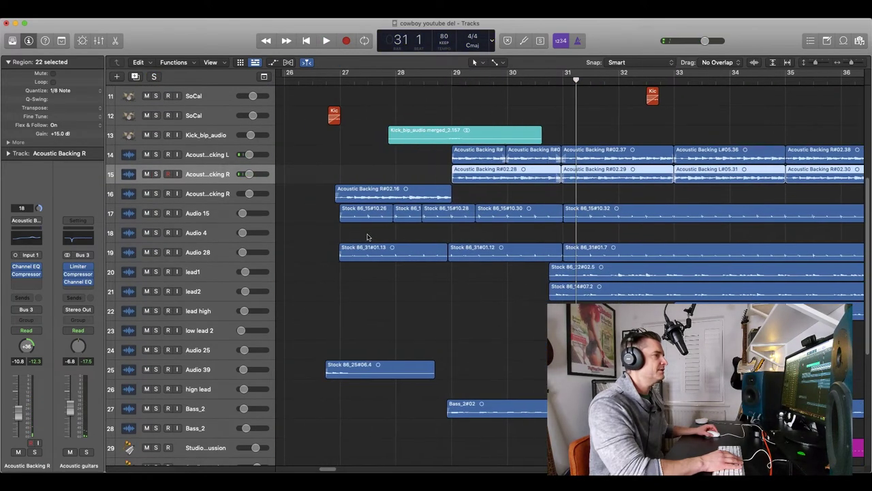
{"action": "scroll", "coordinate": [419, 249], "scroll_direction": "right", "scroll_amount": 3}
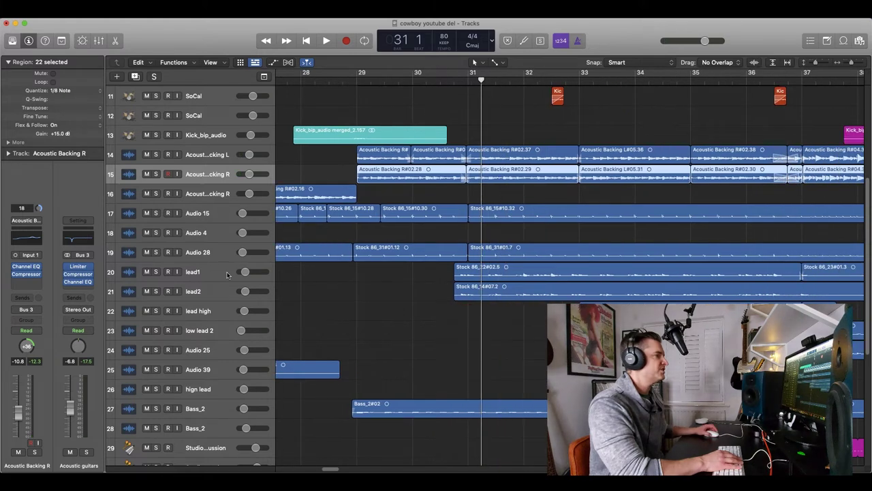
{"action": "left_click", "coordinate": [155, 272]}
{"action": "left_click", "coordinate": [155, 291]}
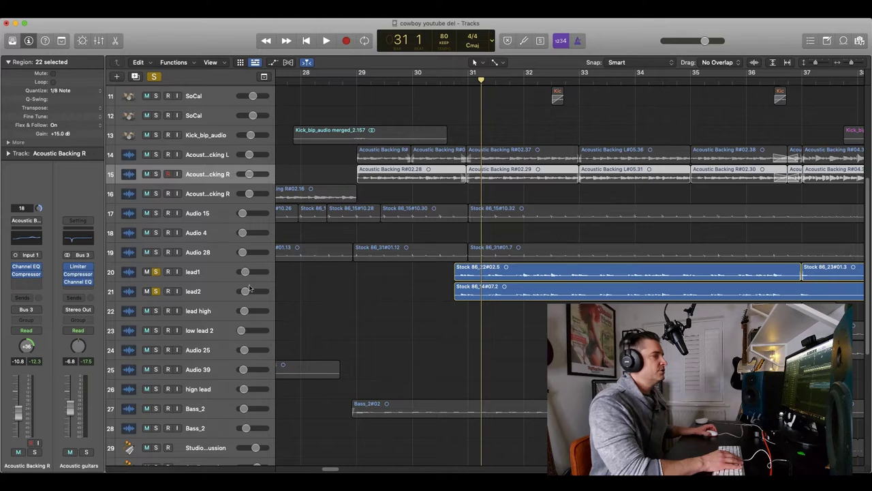
{"action": "left_click", "coordinate": [155, 291]}
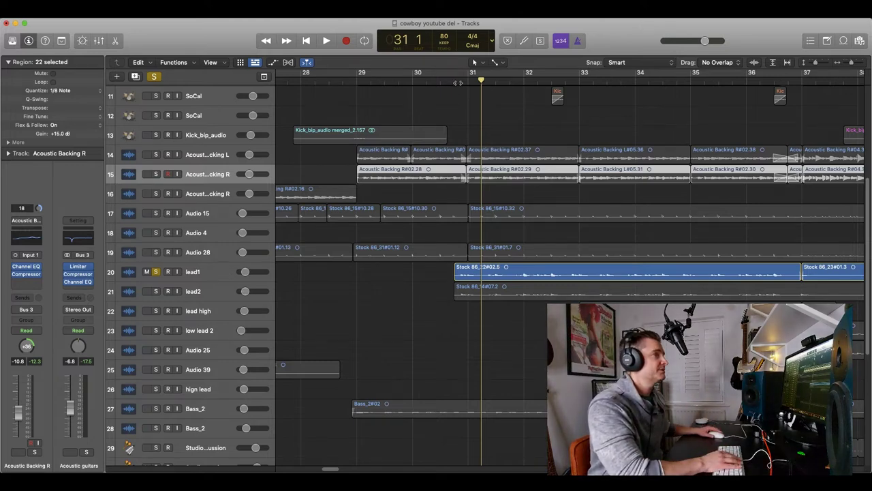
{"action": "key", "text": "space"}
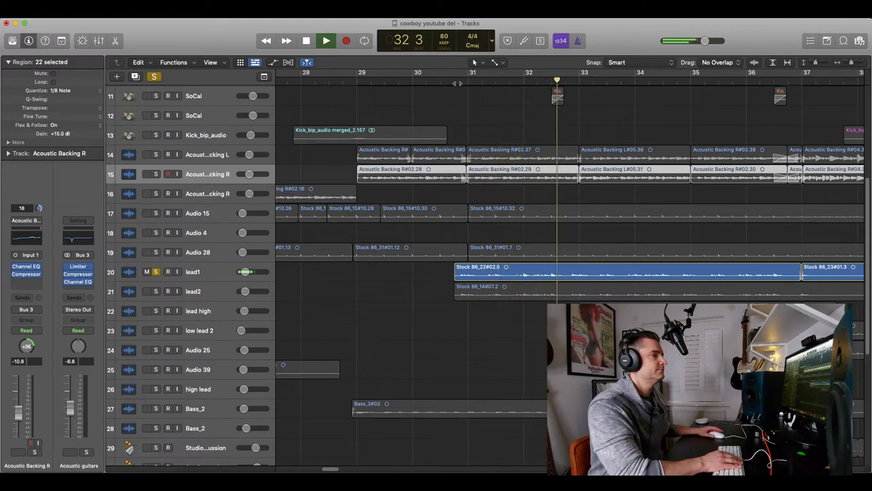
{"action": "key", "text": "space"}
Add lead2 to the solo and play both leads from just before bar 31 to bar 35
{"action": "left_click", "coordinate": [156, 290]}
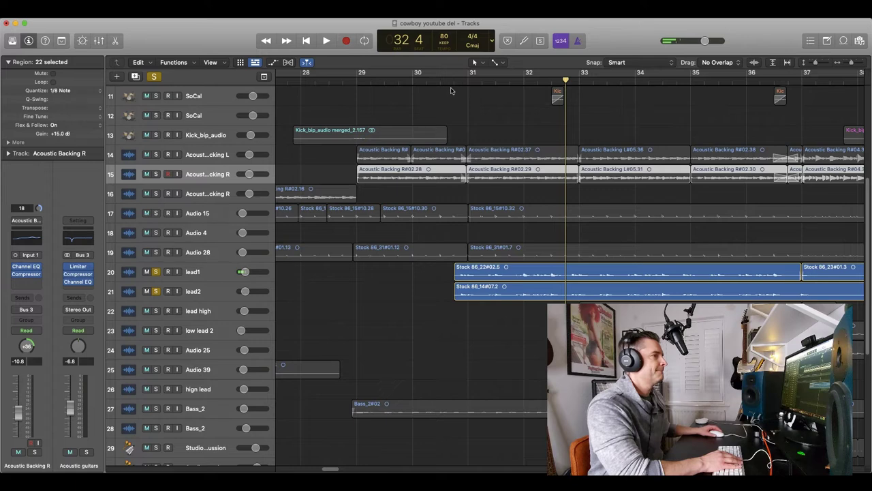
{"action": "left_click", "coordinate": [460, 77]}
{"action": "key", "text": "space"}
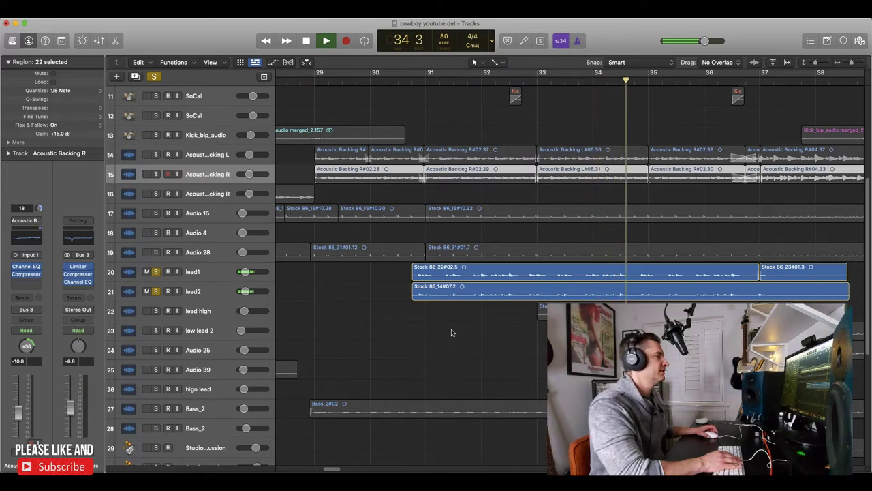
{"action": "key", "text": "space"}
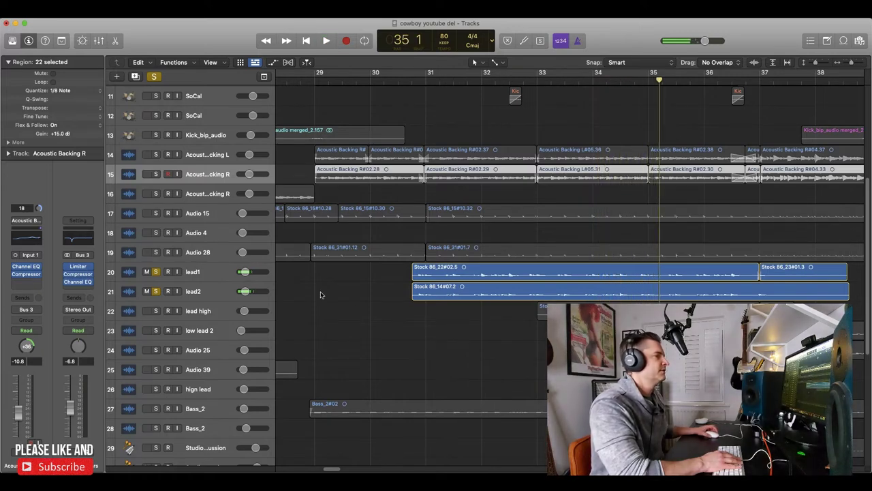
Review lead1's Archetype amp EQ, cabinet and delay/reverb, then its tremolo Pedalboard
{"action": "left_click", "coordinate": [197, 272]}
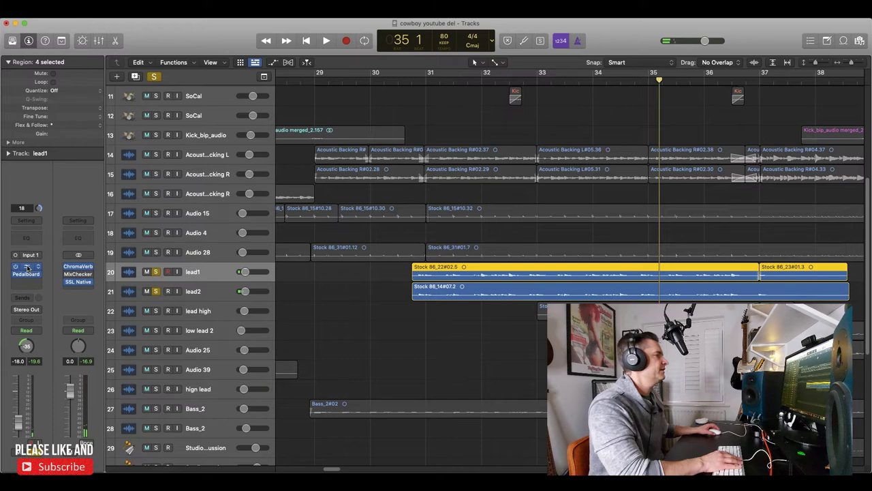
{"action": "key", "text": "v"}
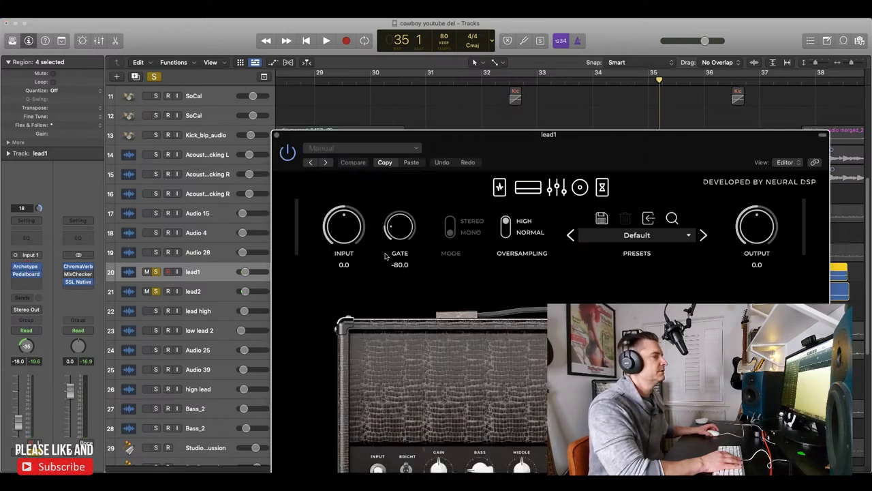
{"action": "left_click_drag", "start_coordinate": [443, 145], "coordinate": [415, 58]}
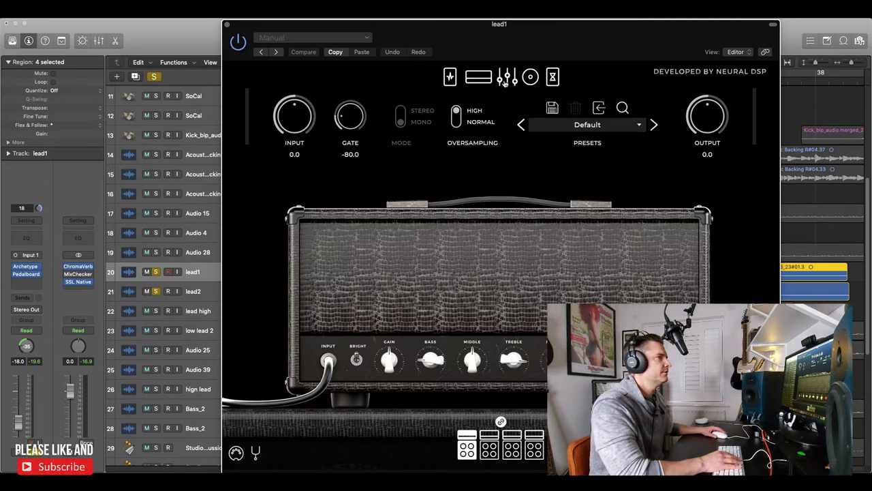
{"action": "left_click", "coordinate": [505, 80]}
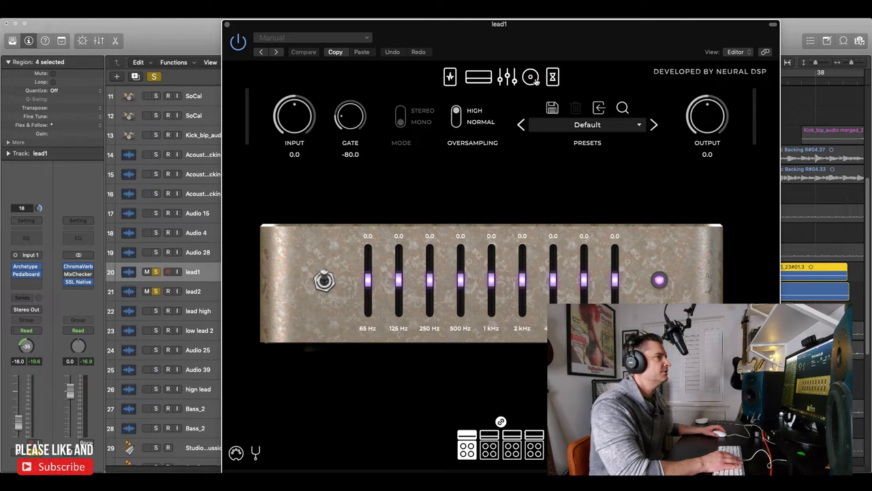
{"action": "left_click", "coordinate": [534, 79]}
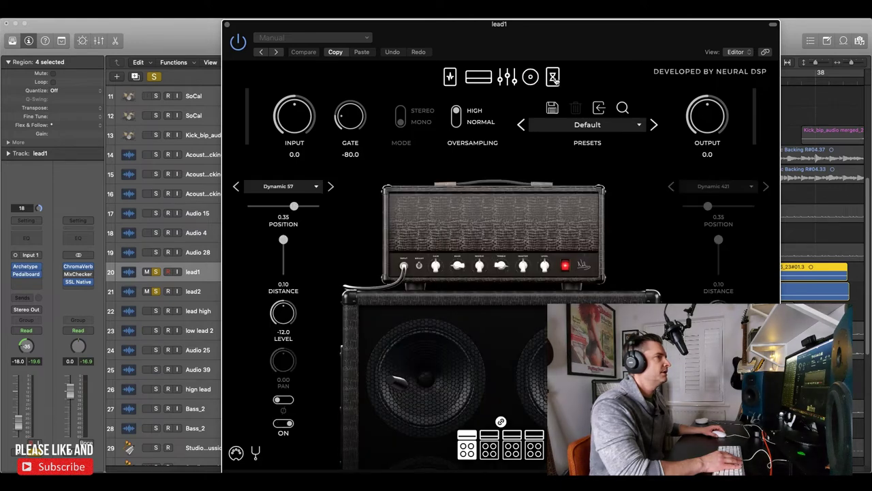
{"action": "left_click", "coordinate": [554, 79]}
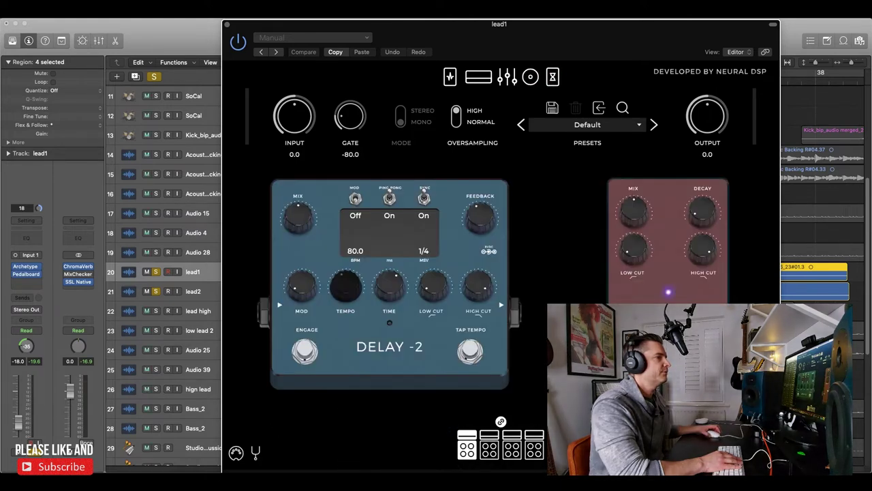
{"action": "left_click", "coordinate": [22, 271]}
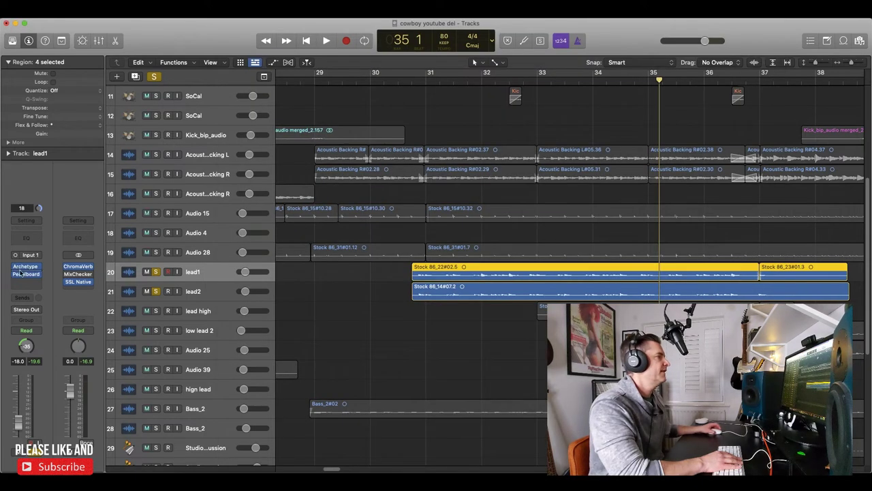
{"action": "left_click", "coordinate": [24, 274]}
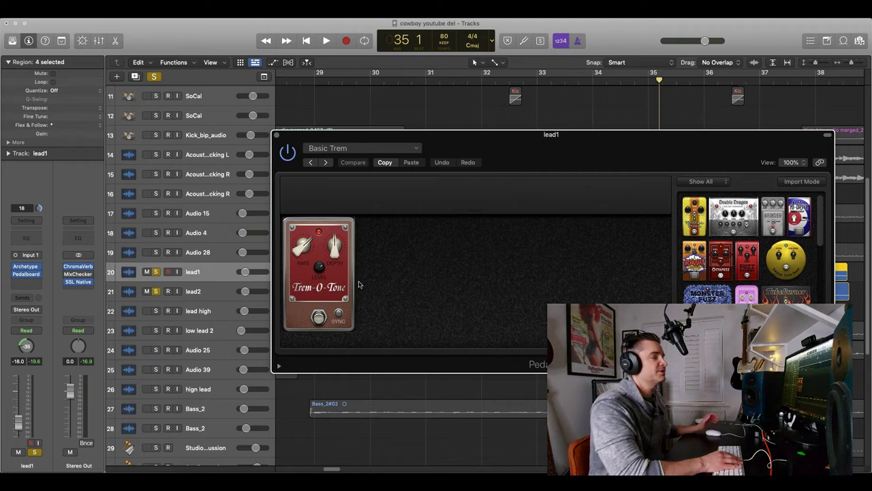
Play the soloed leads from bar 32 with lead high added, then replay from bar 34
{"action": "left_click", "coordinate": [276, 134]}
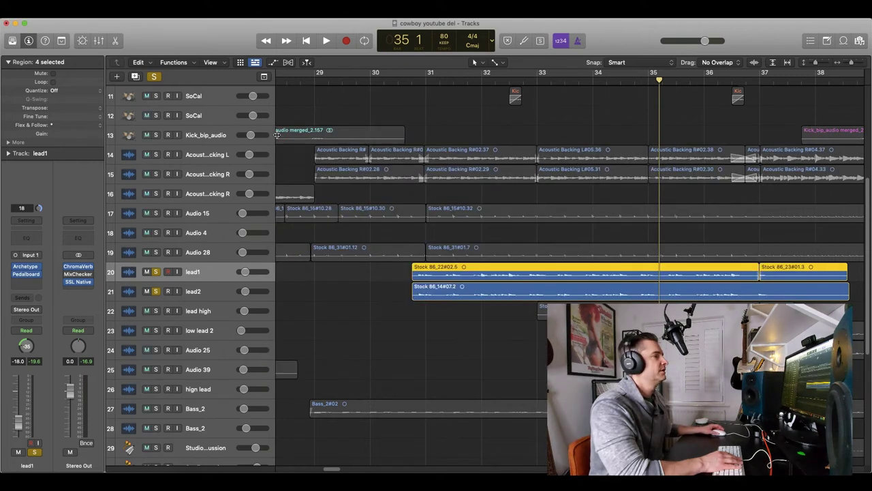
{"action": "left_click", "coordinate": [481, 73]}
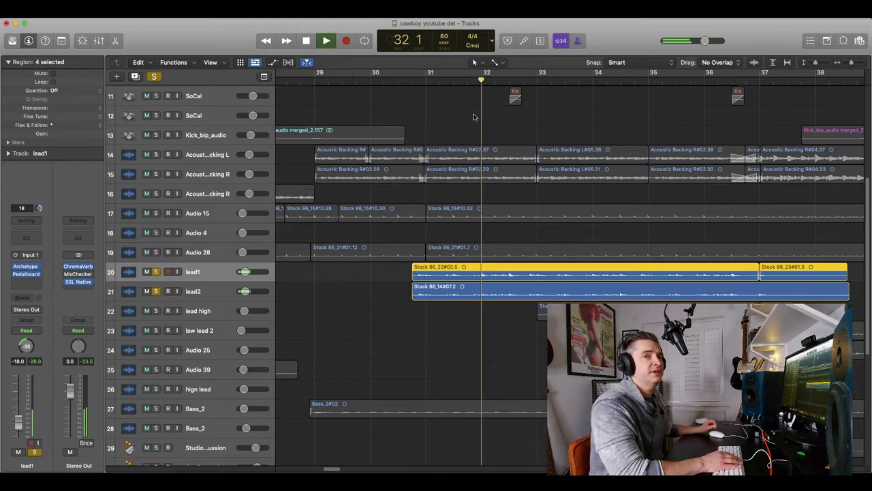
{"action": "key", "text": "space"}
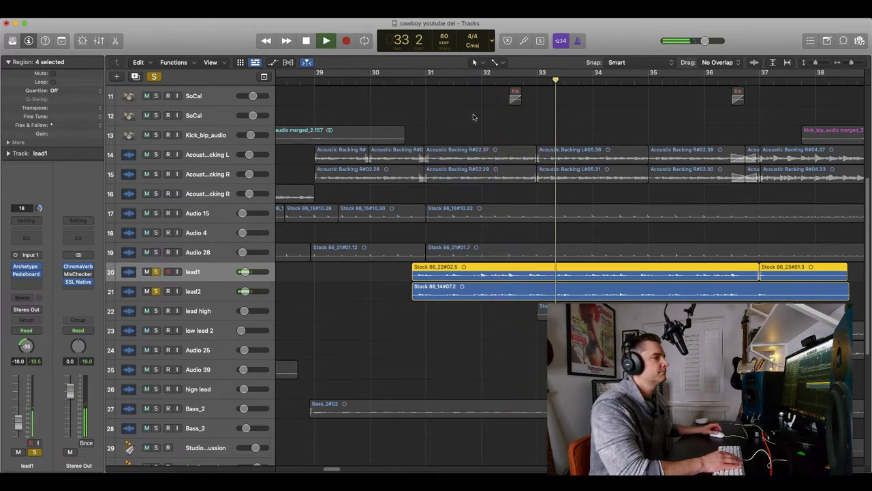
{"action": "scroll", "coordinate": [530, 284], "scroll_direction": "right", "scroll_amount": 5}
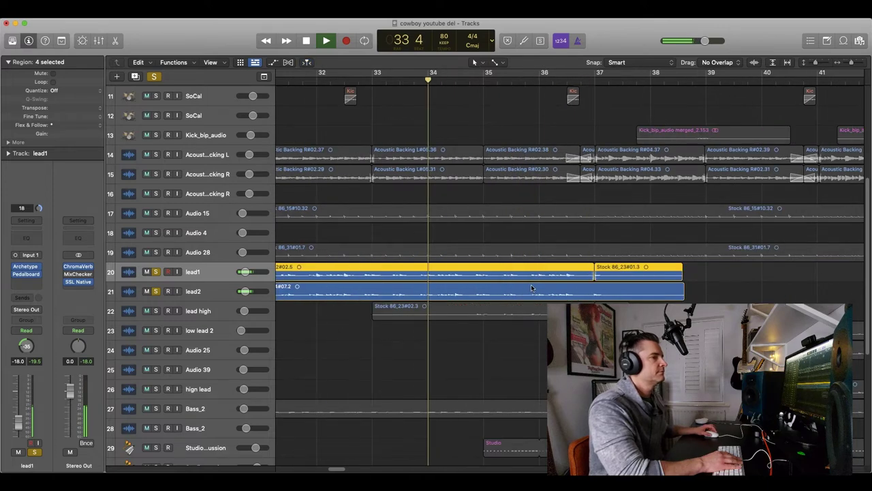
{"action": "left_click", "coordinate": [156, 311]}
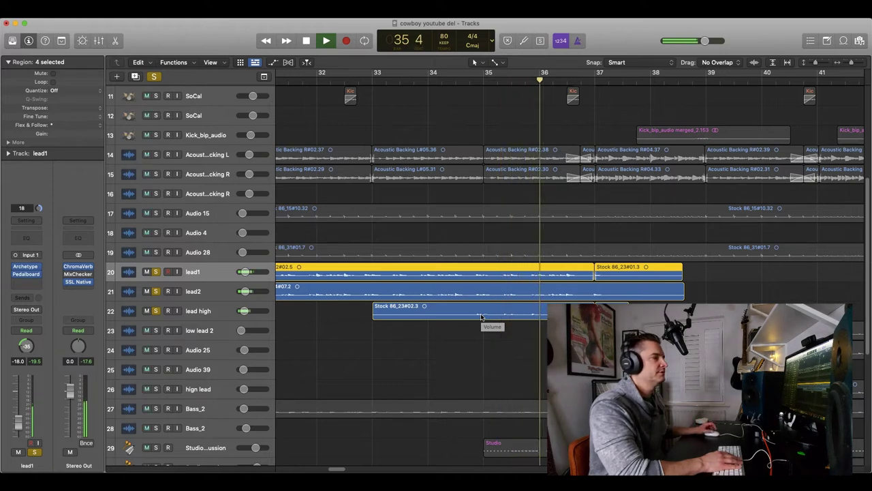
{"action": "key", "text": "space"}
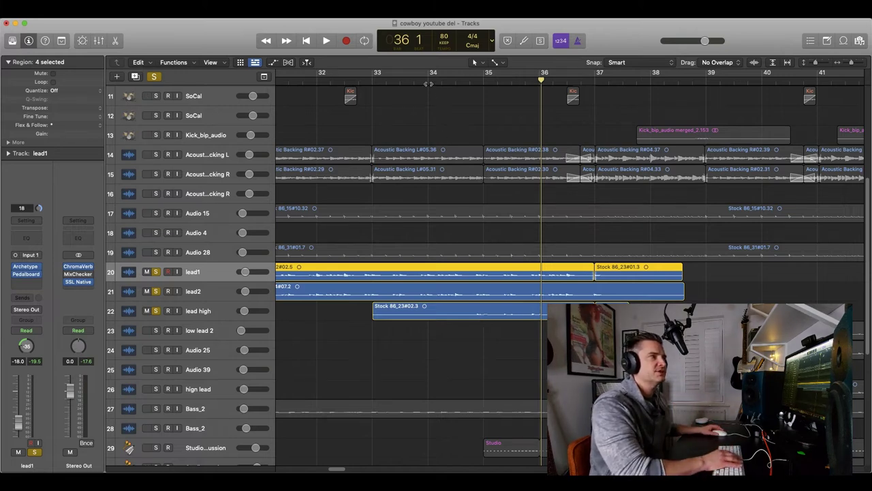
{"action": "left_click", "coordinate": [423, 81]}
{"action": "key", "text": "space"}
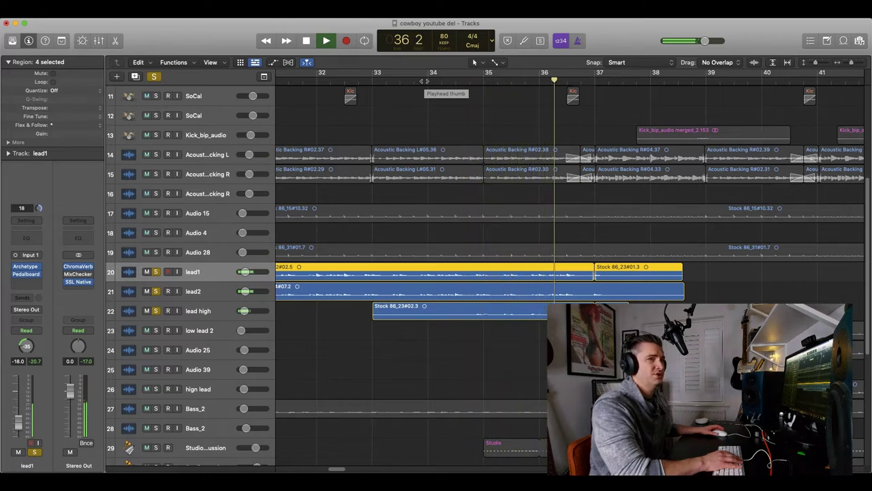
{"action": "key", "text": "space"}
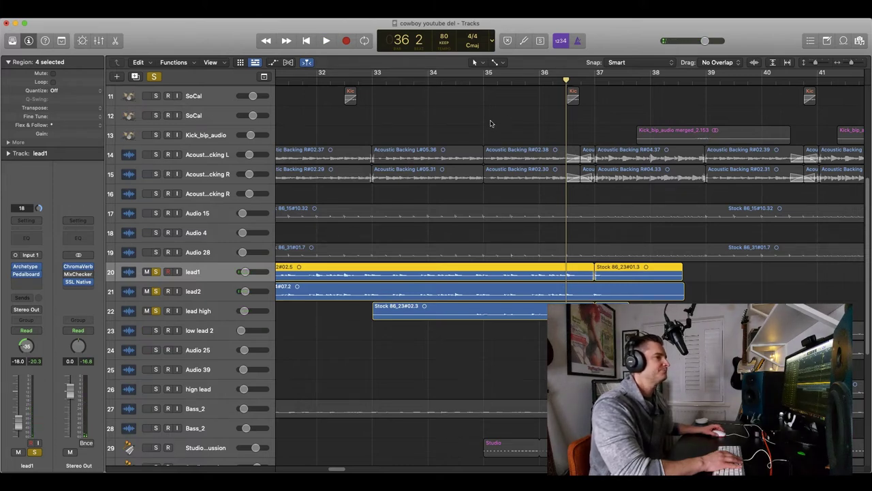
Clear the lead solos, restart playback and solo low lead 2
{"action": "scroll", "coordinate": [491, 123], "scroll_direction": "right", "scroll_amount": 3}
{"action": "scroll", "coordinate": [488, 127], "scroll_direction": "right", "scroll_amount": 2}
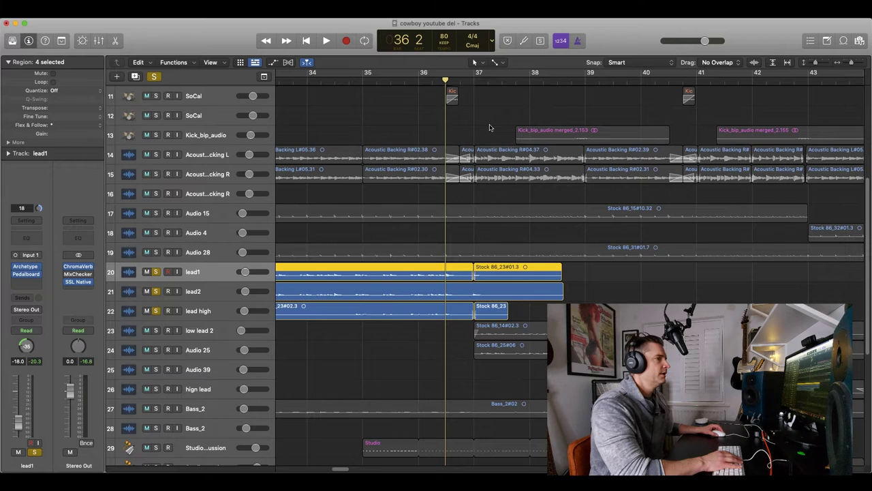
{"action": "scroll", "coordinate": [327, 212], "scroll_direction": "down", "scroll_amount": 1}
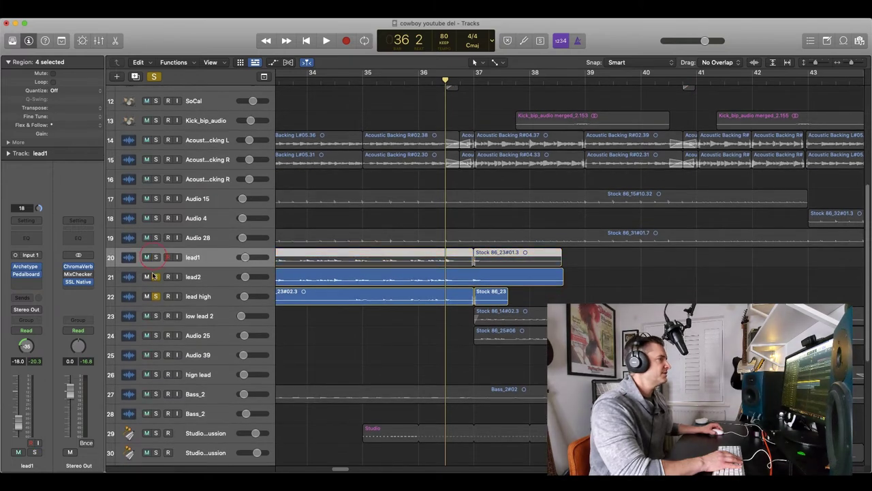
{"action": "left_click", "coordinate": [155, 276]}
{"action": "left_click", "coordinate": [156, 296]}
{"action": "key", "text": "space"}
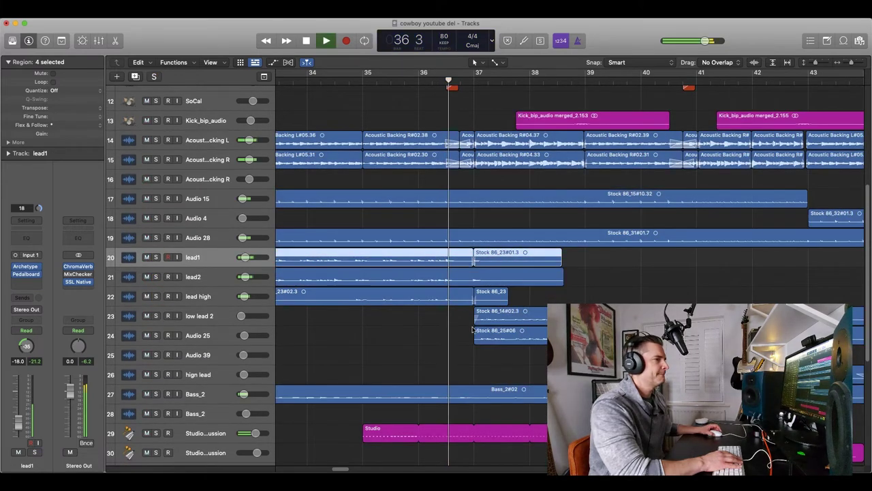
{"action": "left_click", "coordinate": [155, 315]}
Solo Audio 25 alongside low lead 2 and listen to them together
{"action": "left_click", "coordinate": [155, 335]}
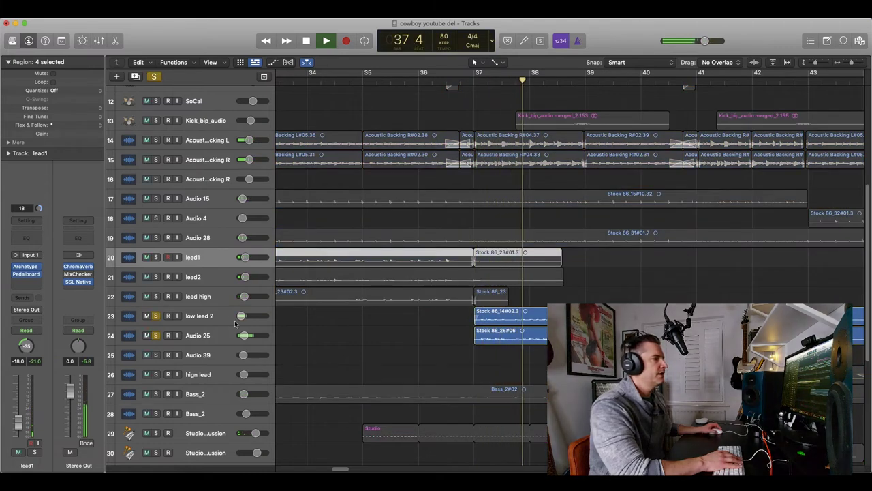
{"action": "left_click", "coordinate": [200, 316]}
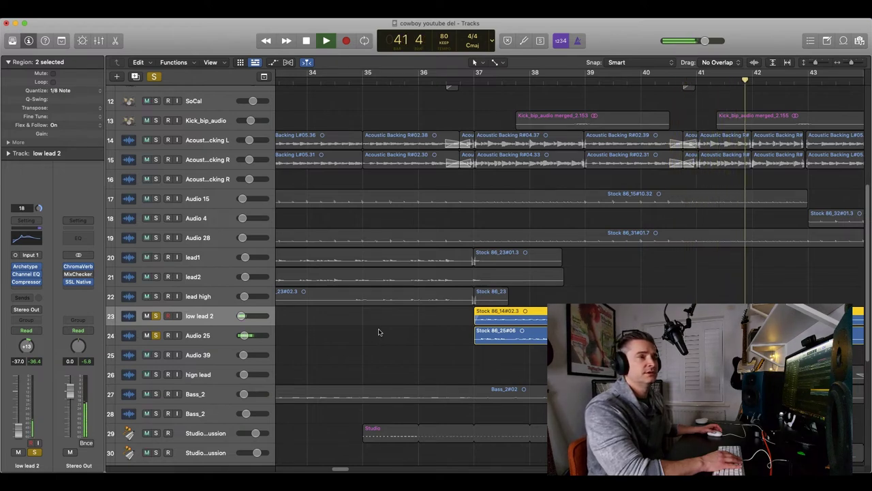
{"action": "key", "text": "space"}
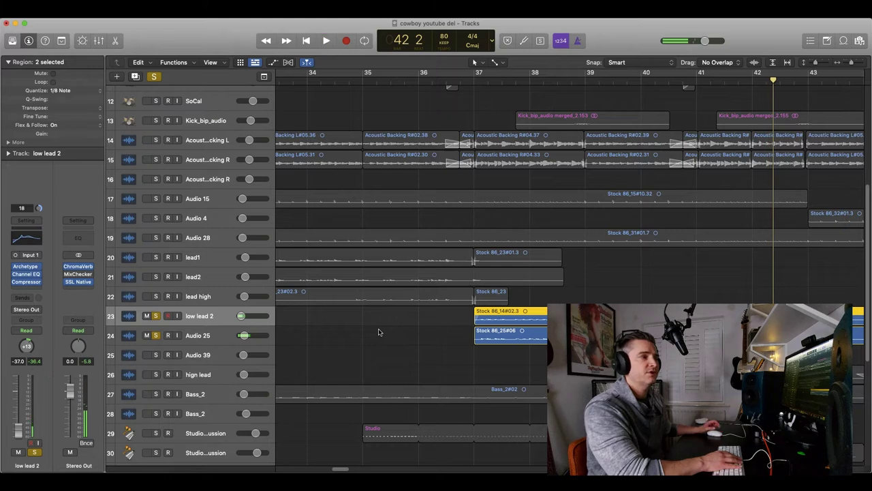
Clear all solos and play the full mix from bar 36
{"action": "scroll", "coordinate": [355, 303], "scroll_direction": "left", "scroll_amount": 2}
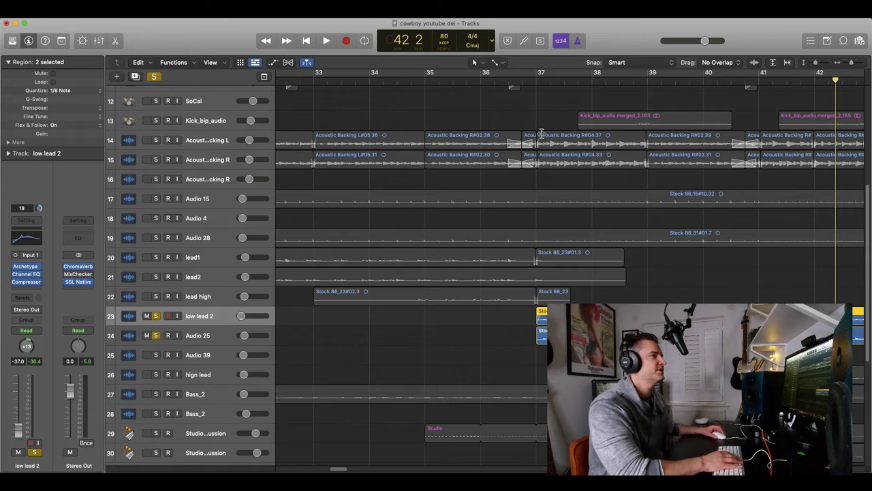
{"action": "left_click", "coordinate": [155, 77]}
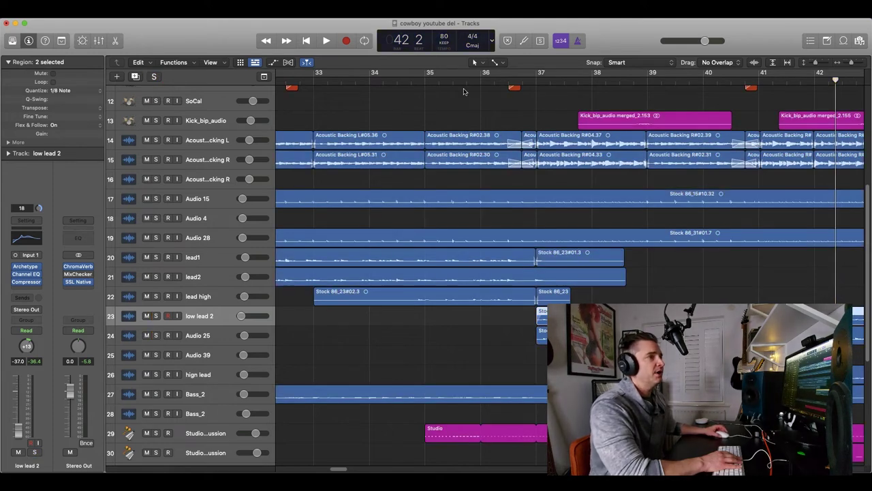
{"action": "left_click", "coordinate": [496, 81]}
{"action": "key", "text": "space"}
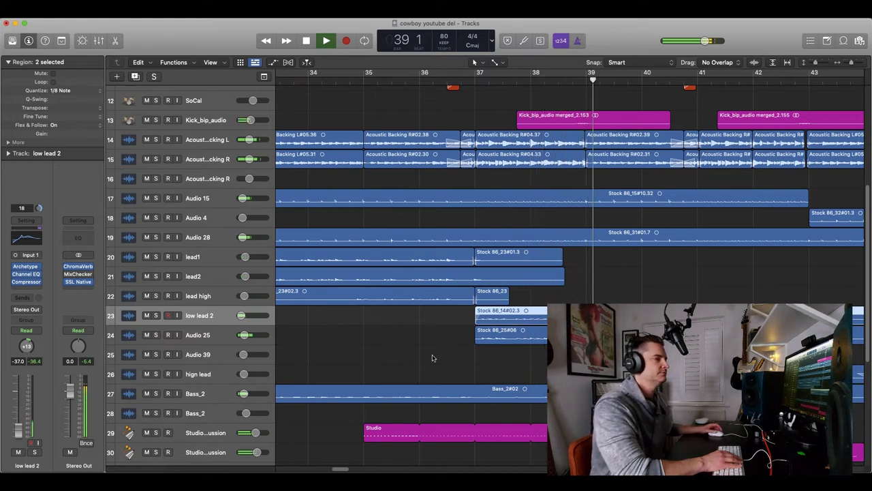
{"action": "scroll", "coordinate": [431, 358], "scroll_direction": "down", "scroll_amount": 8}
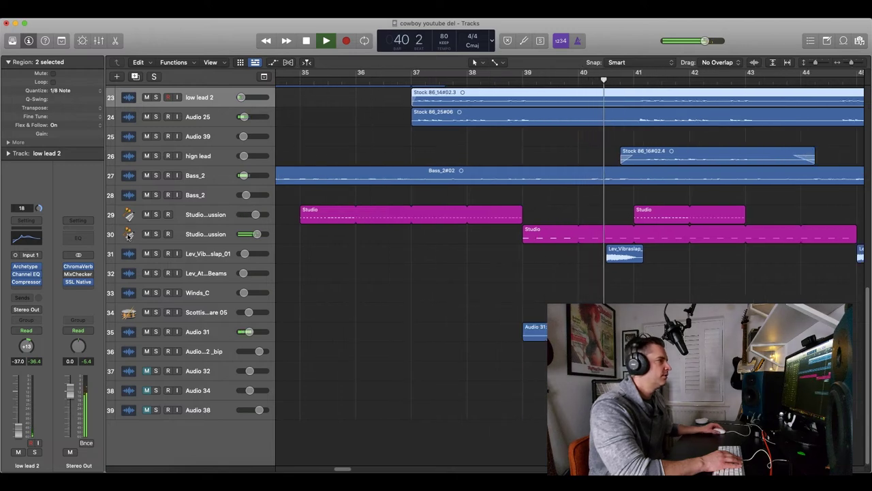
Stop at bar 41 and open track 30's Studio Percussion region in the piano roll
{"action": "key", "text": "space"}
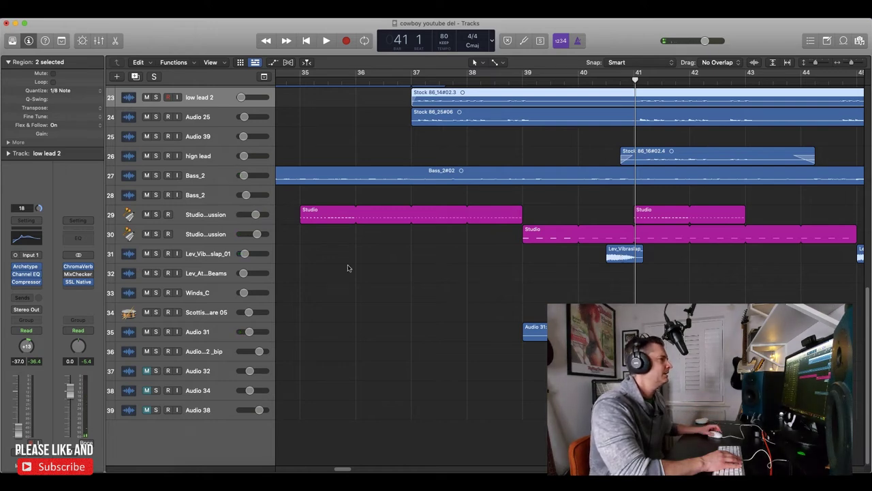
{"action": "left_click", "coordinate": [205, 234]}
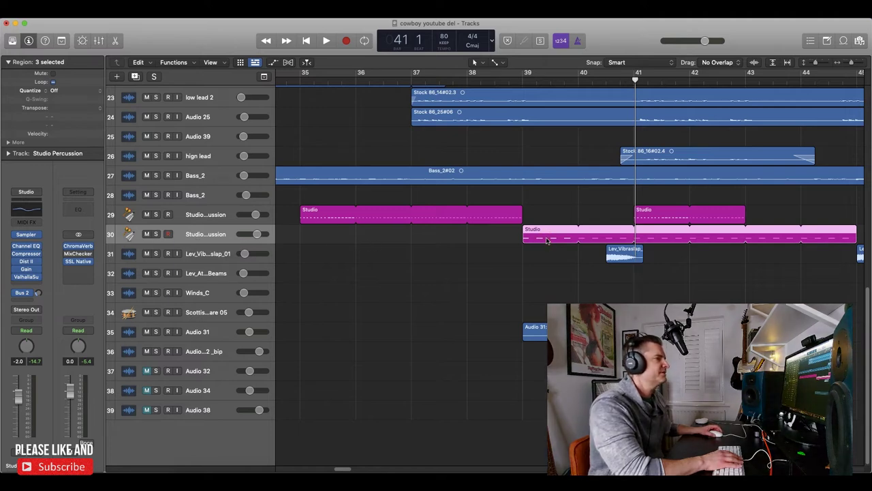
{"action": "double_click", "coordinate": [547, 240]}
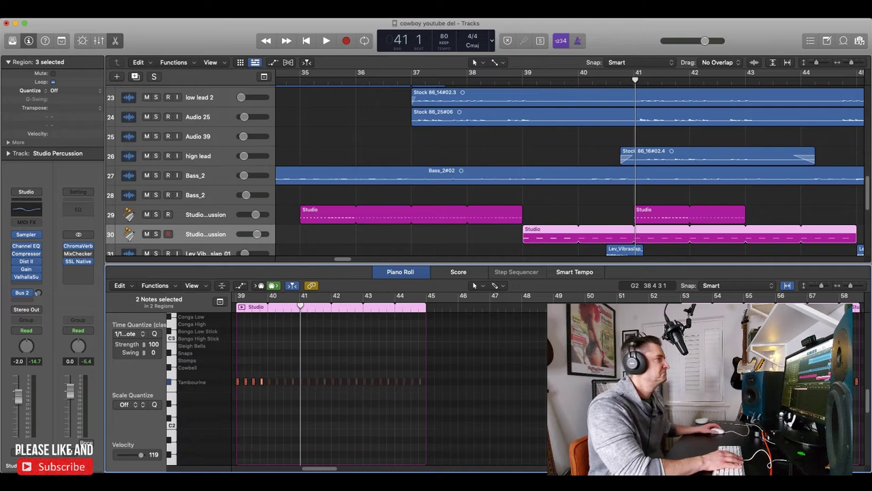
Close the piano roll and listen to the Studio Percussion track soloed
{"action": "left_click", "coordinate": [116, 42]}
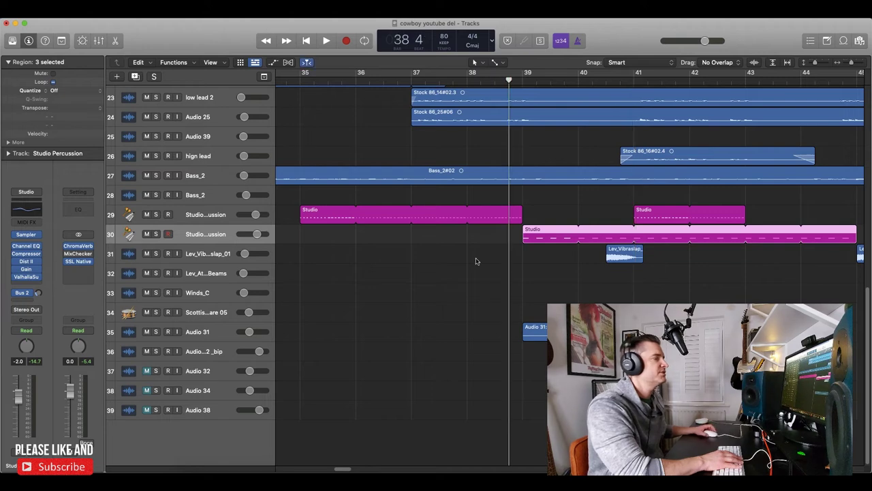
{"action": "key", "text": "space"}
{"action": "left_click", "coordinate": [156, 233]}
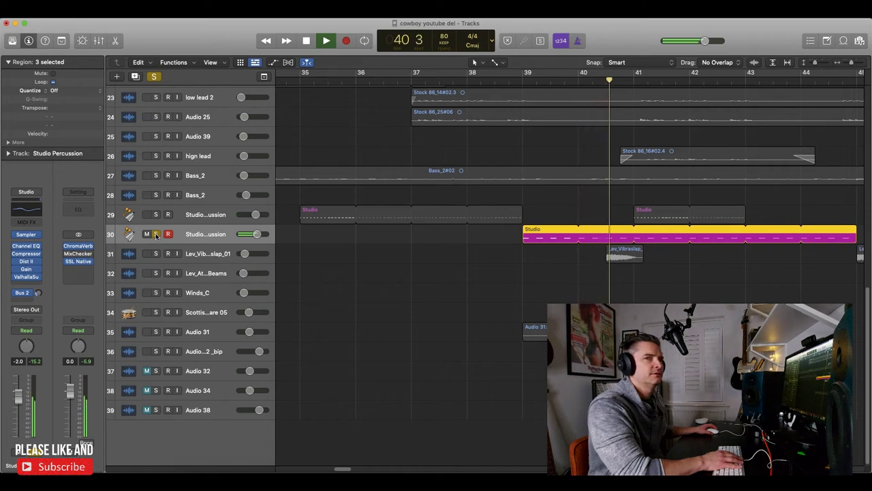
{"action": "key", "text": "space"}
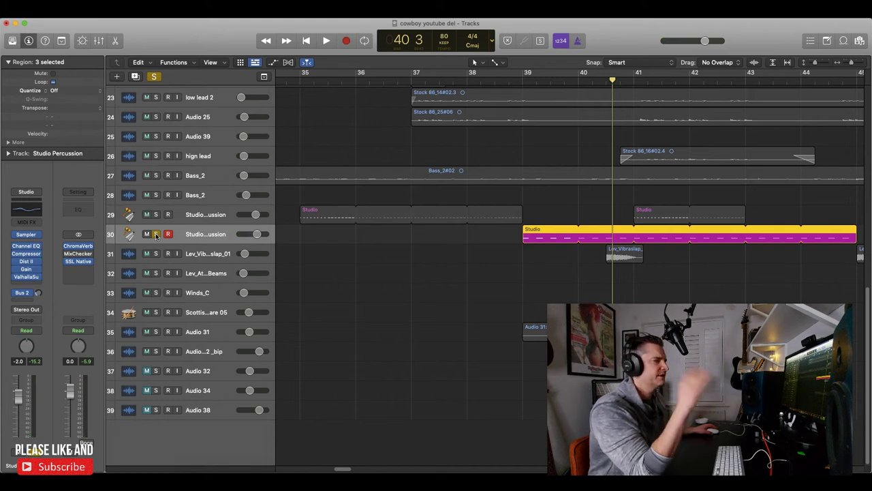
Unsolo Studio Percussion and play the full mix from around bar 38
{"action": "left_click", "coordinate": [154, 76]}
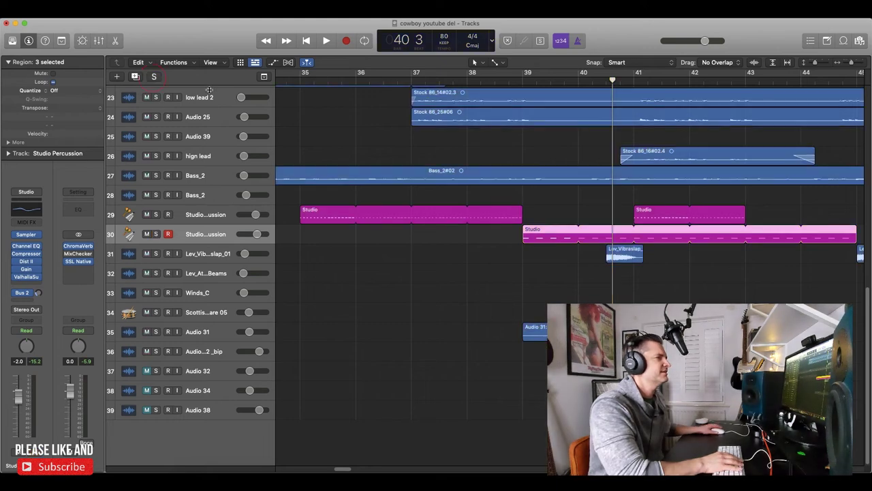
{"action": "left_click", "coordinate": [508, 72]}
{"action": "key", "text": "space"}
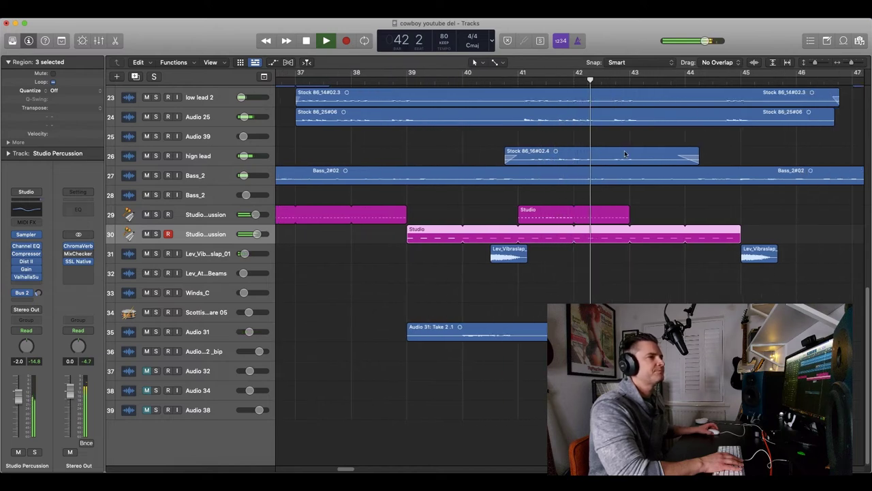
{"action": "left_click_drag", "start_coordinate": [851, 62], "coordinate": [808, 66]}
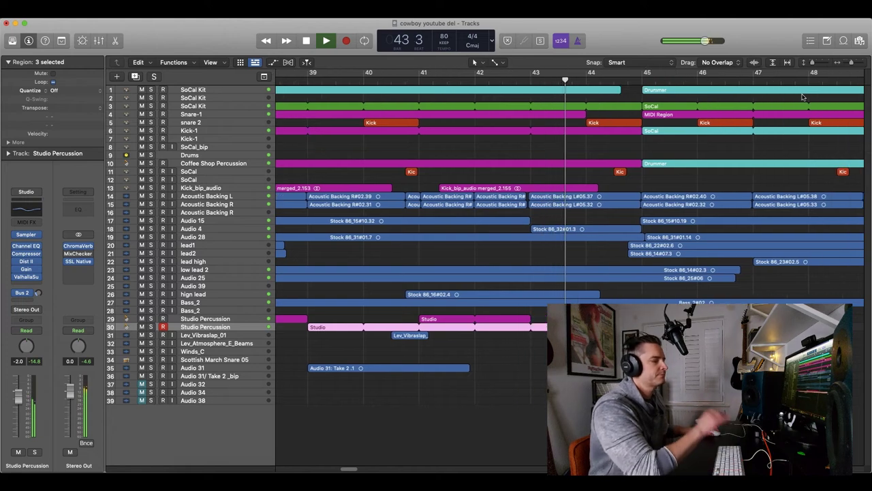
Zoom out to show all 39 tracks over bars 27–59 and play the mix to bar 59
{"action": "key", "text": "space"}
{"action": "key", "text": "space"}
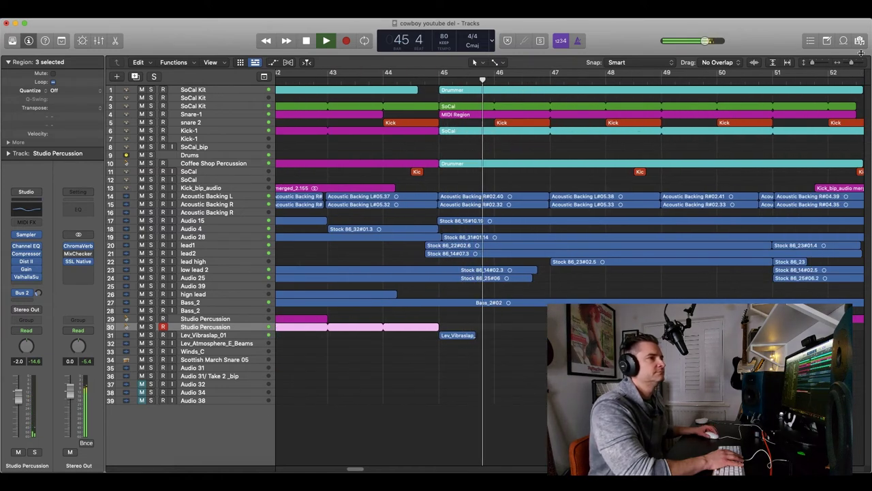
{"action": "left_click_drag", "start_coordinate": [851, 64], "coordinate": [818, 78]}
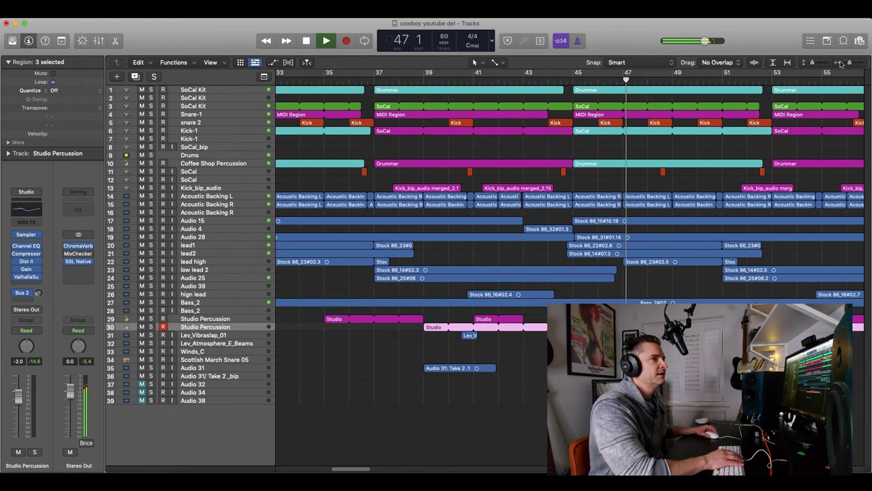
{"action": "left_click", "coordinate": [847, 64]}
{"action": "left_click_drag", "start_coordinate": [847, 65], "coordinate": [815, 92]}
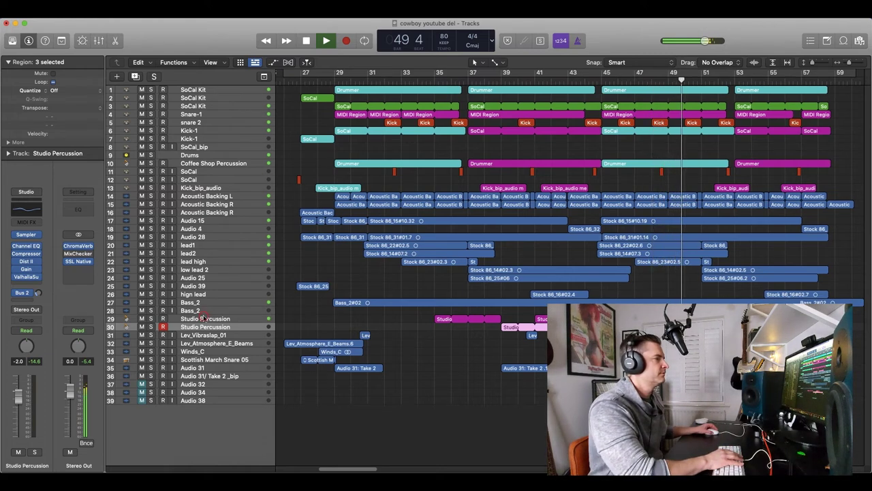
{"action": "left_click", "coordinate": [204, 318]}
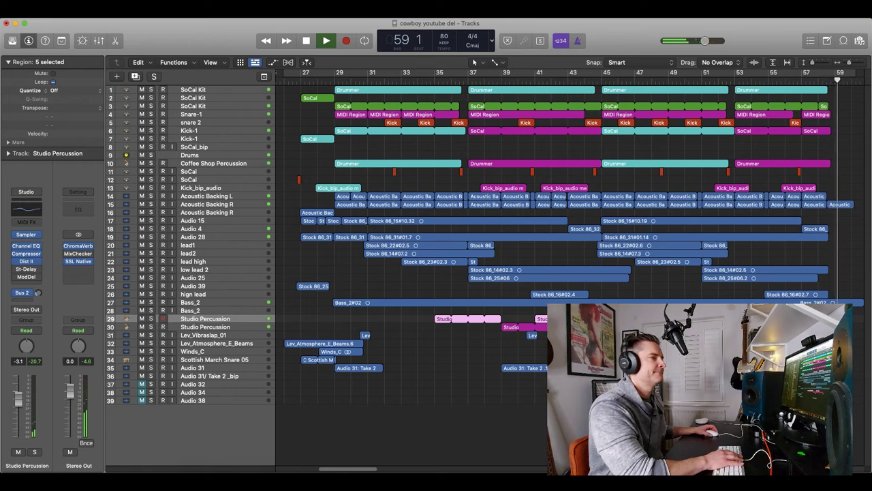
{"action": "key", "text": "space"}
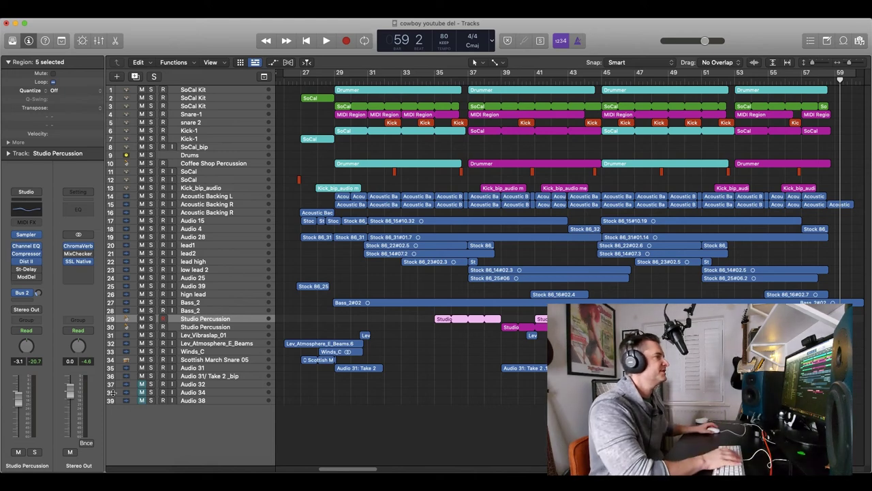
{"action": "left_click", "coordinate": [213, 174]}
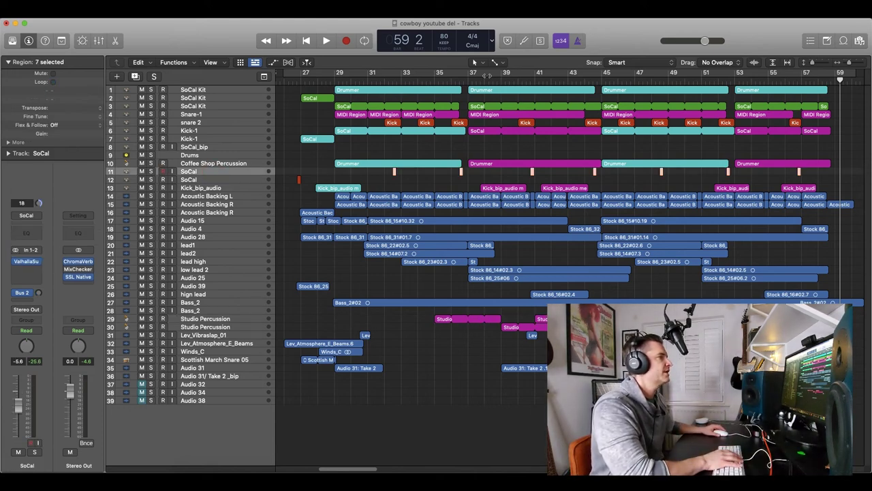
{"action": "key", "text": "Return"}
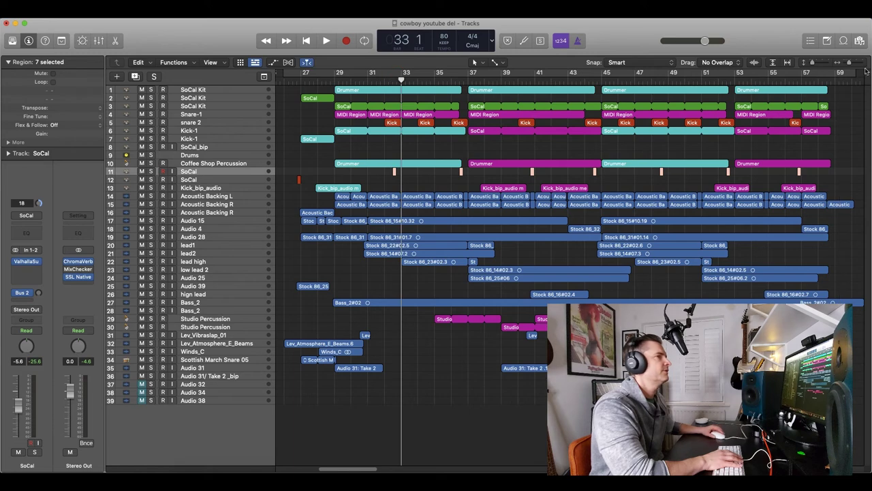
{"action": "key", "text": "super+Right"}
{"action": "key", "text": "super+Right"}
{"action": "key", "text": "super+Right"}
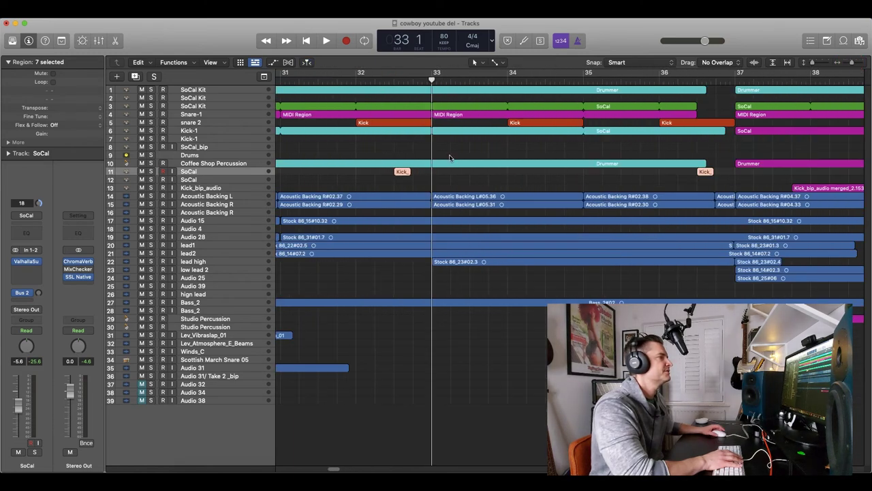
{"action": "left_click", "coordinate": [394, 79]}
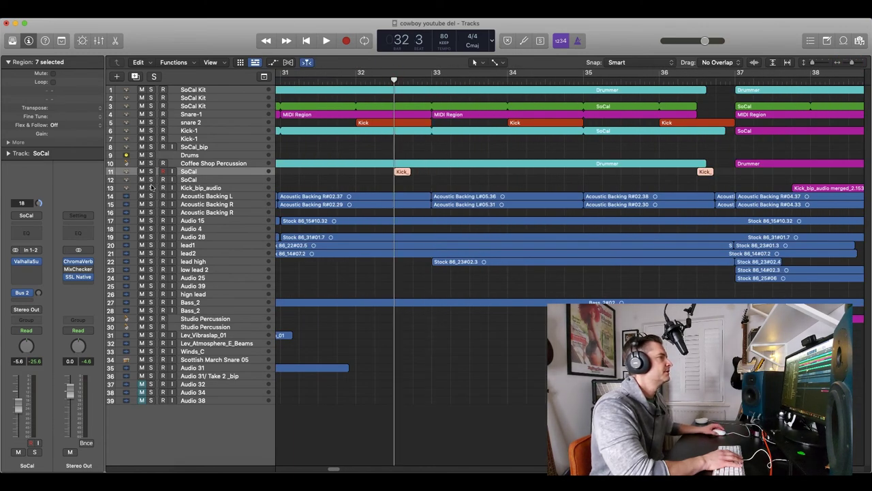
{"action": "left_click", "coordinate": [150, 171]}
{"action": "key", "text": "space"}
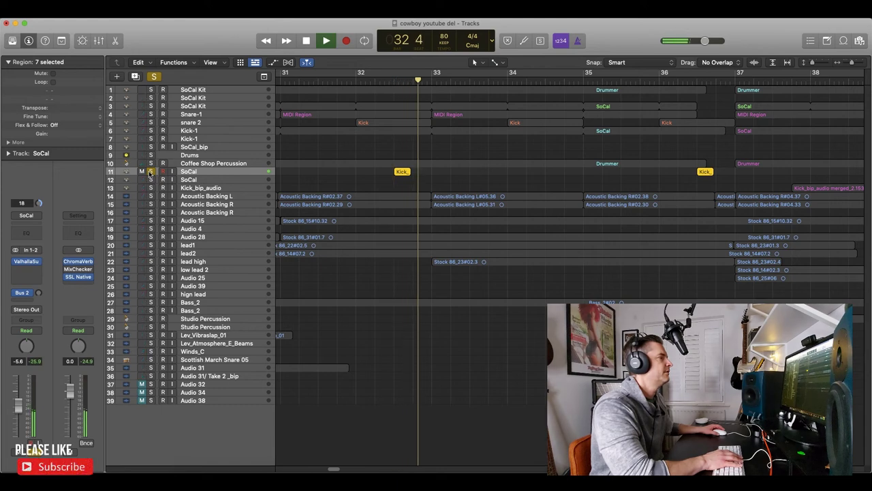
{"action": "left_click", "coordinate": [151, 172]}
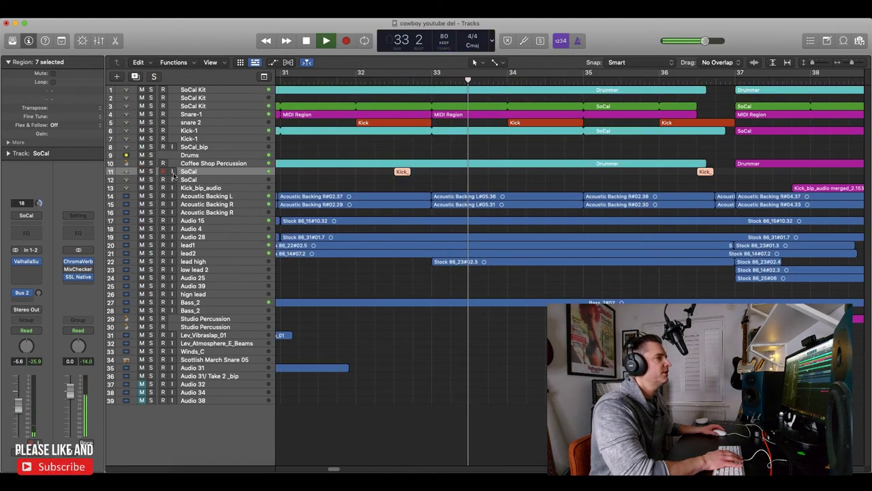
{"action": "key", "text": "space"}
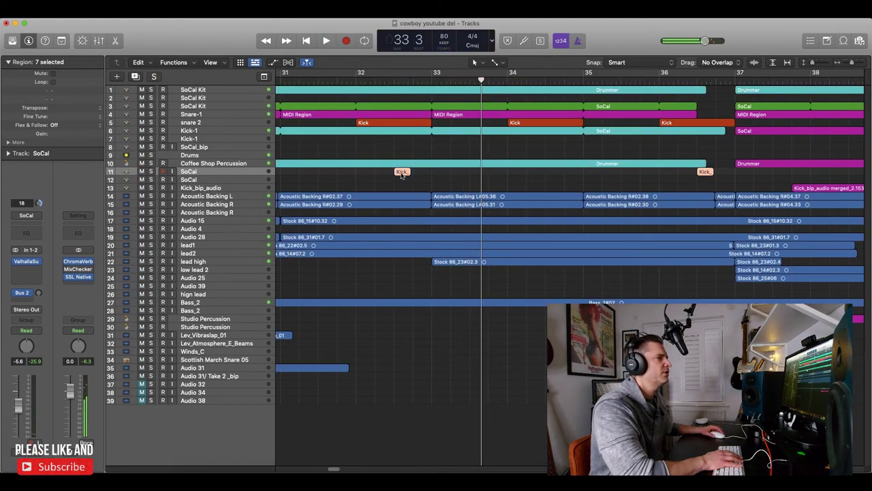
{"action": "left_click", "coordinate": [815, 63]}
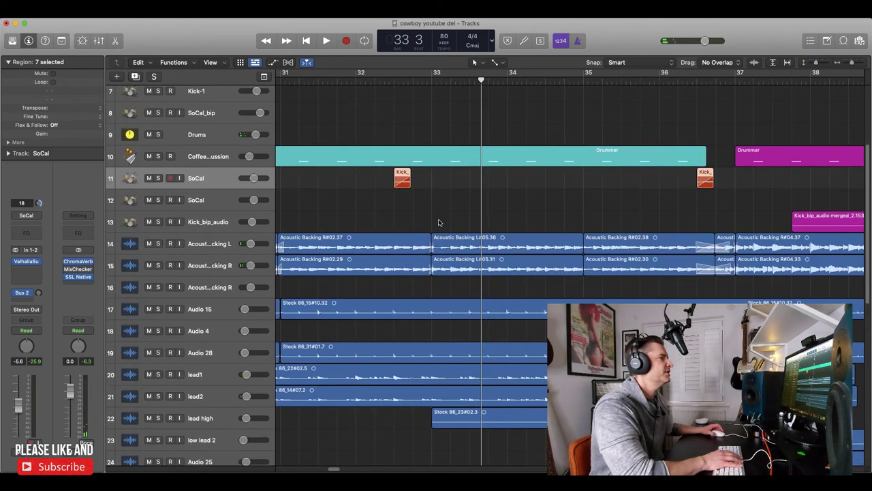
{"action": "left_click", "coordinate": [361, 81]}
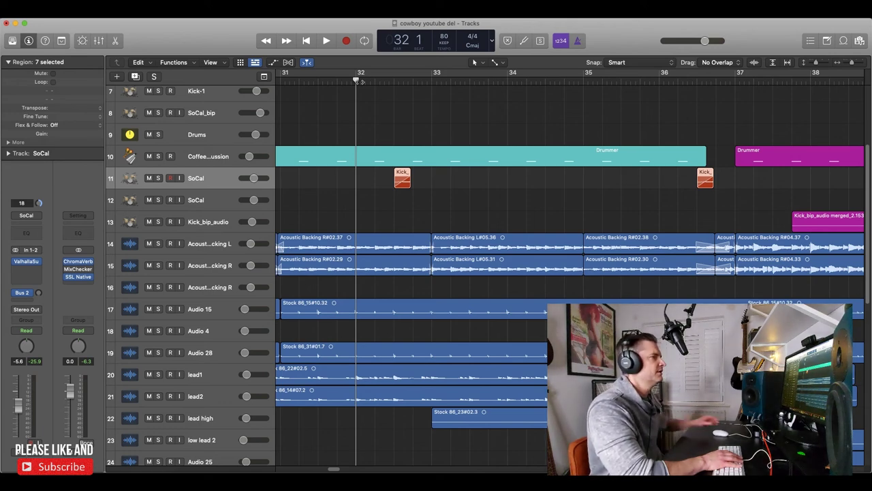
{"action": "left_click_drag", "start_coordinate": [426, 182], "coordinate": [480, 183]}
{"action": "left_click", "coordinate": [396, 82]}
{"action": "key", "text": "space"}
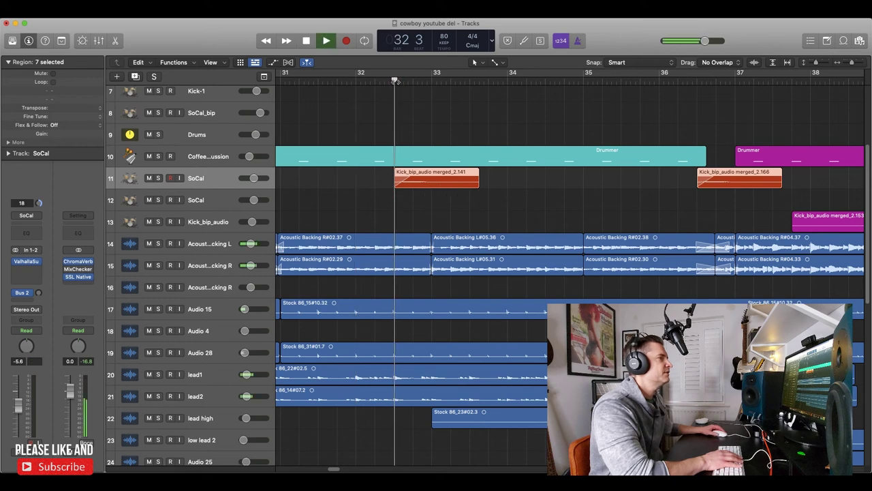
{"action": "key", "text": "space"}
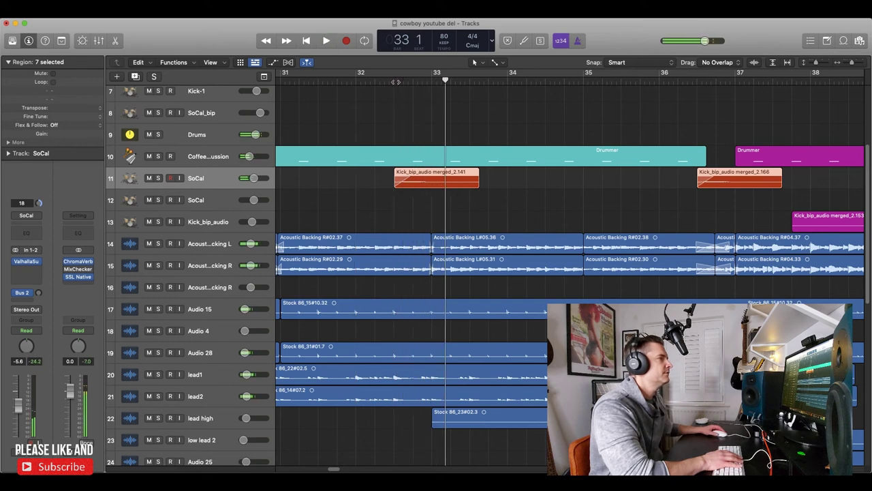
{"action": "key", "text": "super+z"}
{"action": "left_click", "coordinate": [390, 81]}
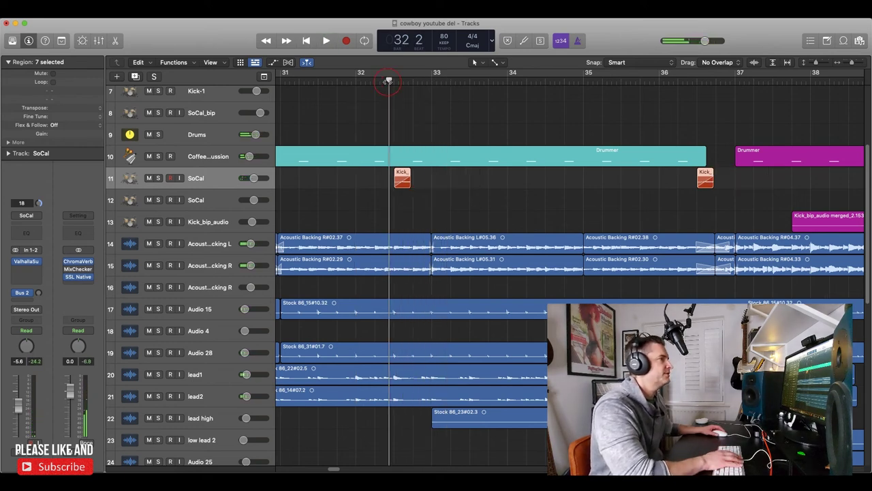
{"action": "key", "text": "space"}
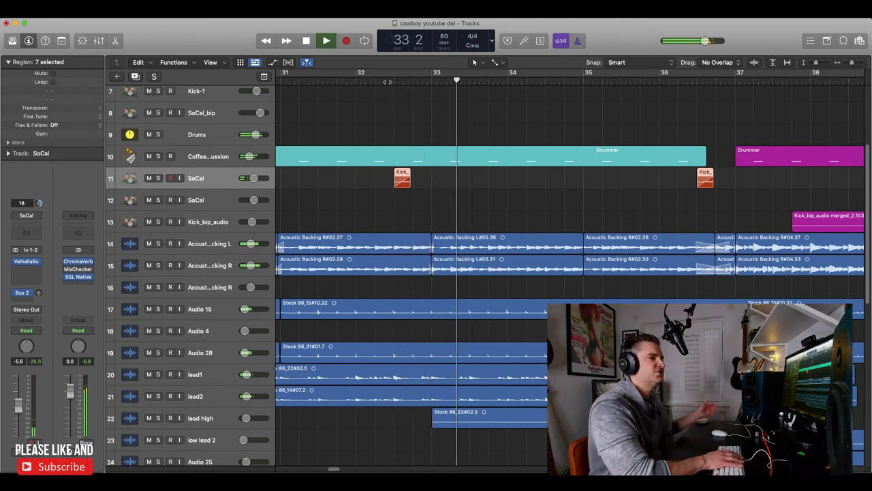
{"action": "key", "text": "space"}
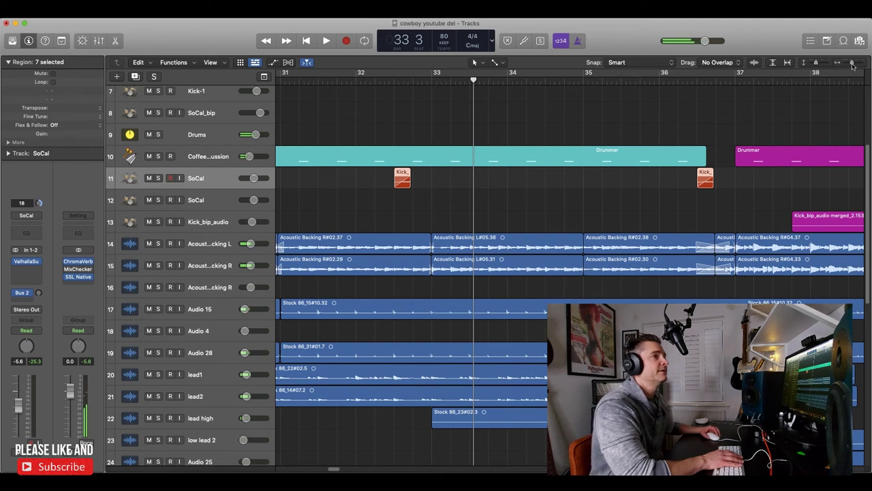
{"action": "left_click_drag", "start_coordinate": [851, 63], "coordinate": [815, 65]}
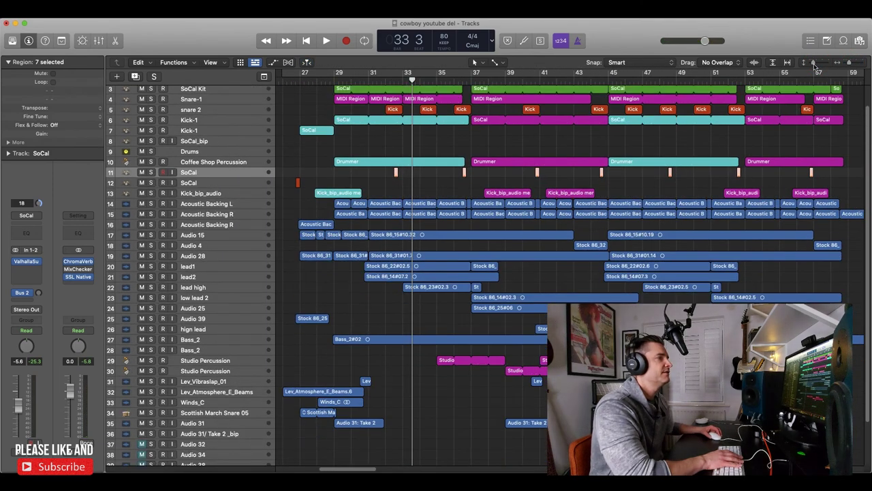
Deselect all regions by clicking empty space in the Tracks area
{"action": "left_click", "coordinate": [741, 135]}
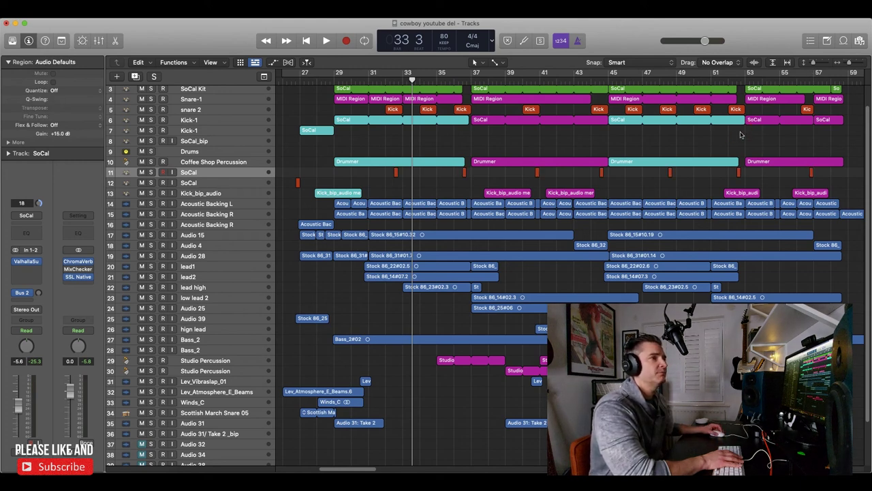
{"action": "scroll", "coordinate": [742, 134], "scroll_direction": "right", "scroll_amount": 1}
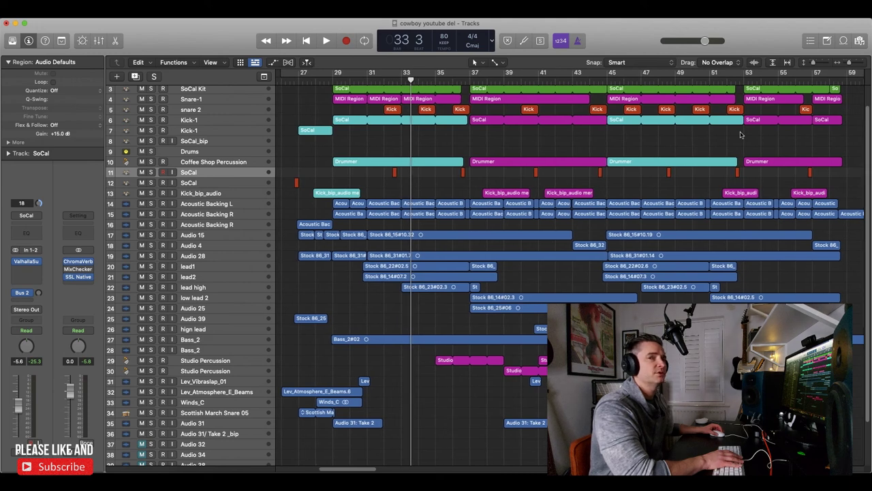